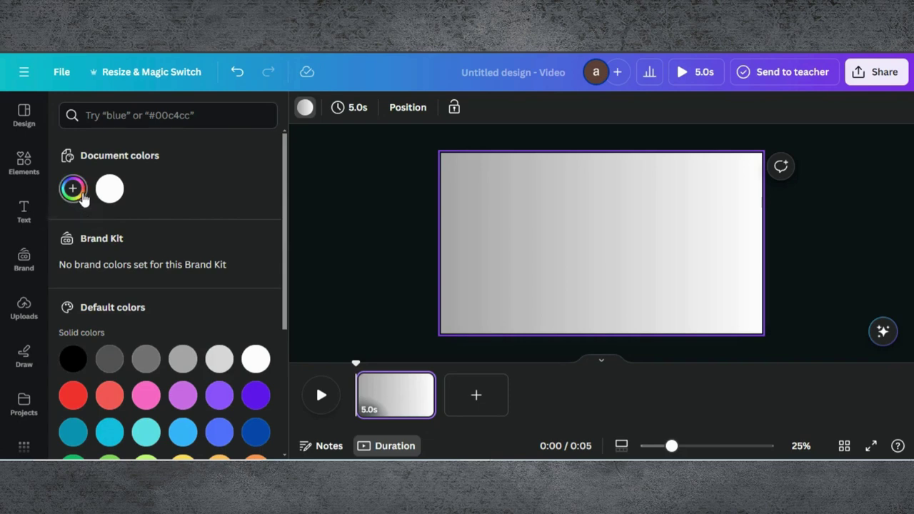
Set the first colour of the page background's gradient to red #E80D0D.
{"action": "left_click", "coordinate": [80, 196]}
{"action": "left_click", "coordinate": [83, 287]}
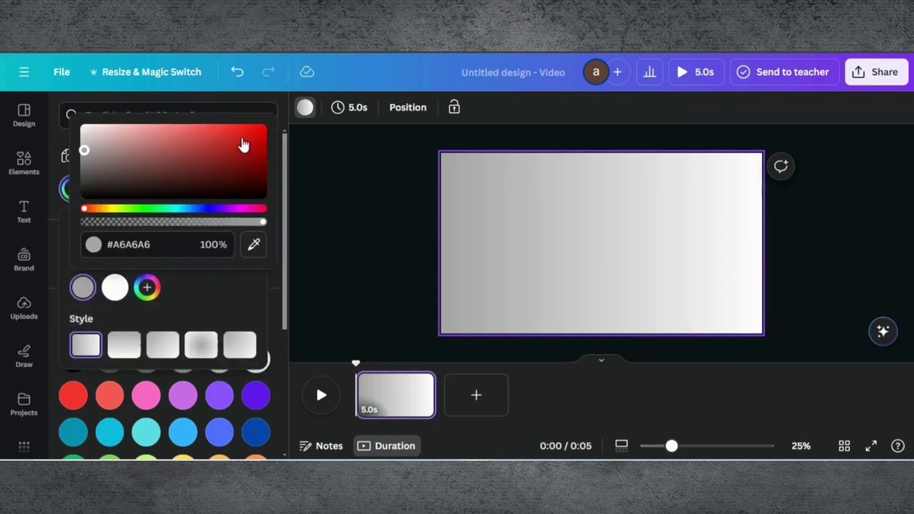
{"action": "left_click", "coordinate": [252, 138]}
{"action": "left_click_drag", "start_coordinate": [253, 137], "coordinate": [257, 133]}
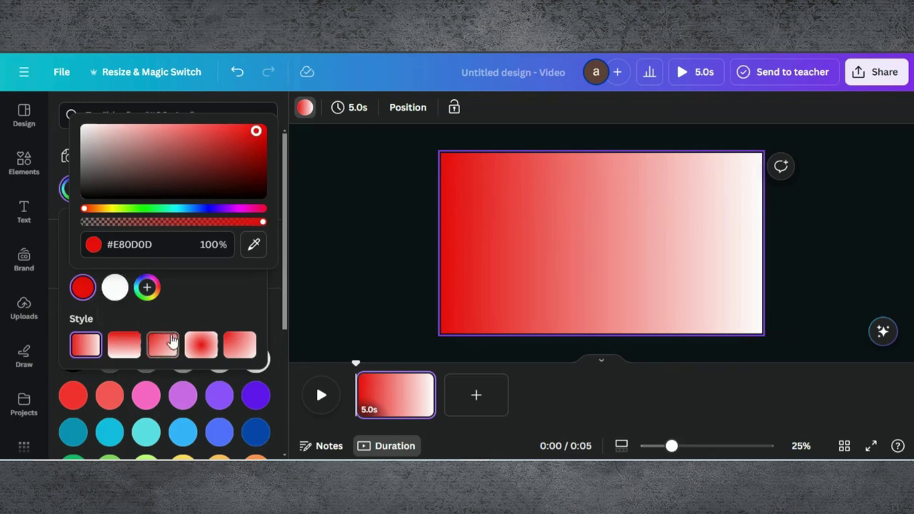
Set the gradient's second colour to light orange #FFB26A and apply the vertical gradient style.
{"action": "left_click", "coordinate": [124, 345]}
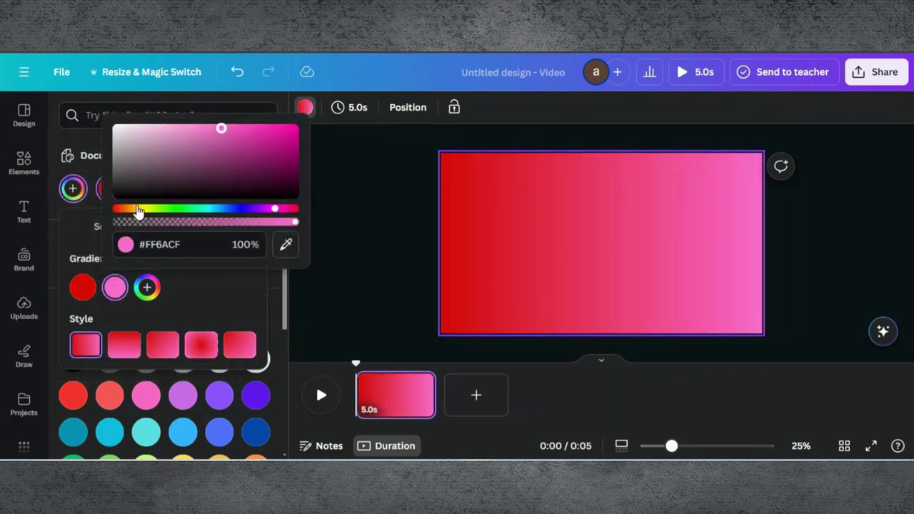
{"action": "left_click", "coordinate": [132, 210]}
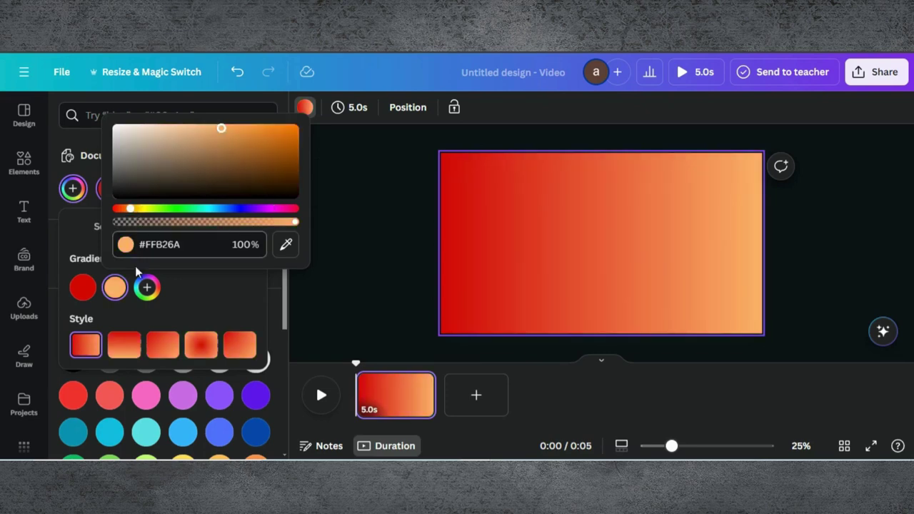
{"action": "left_click", "coordinate": [123, 348]}
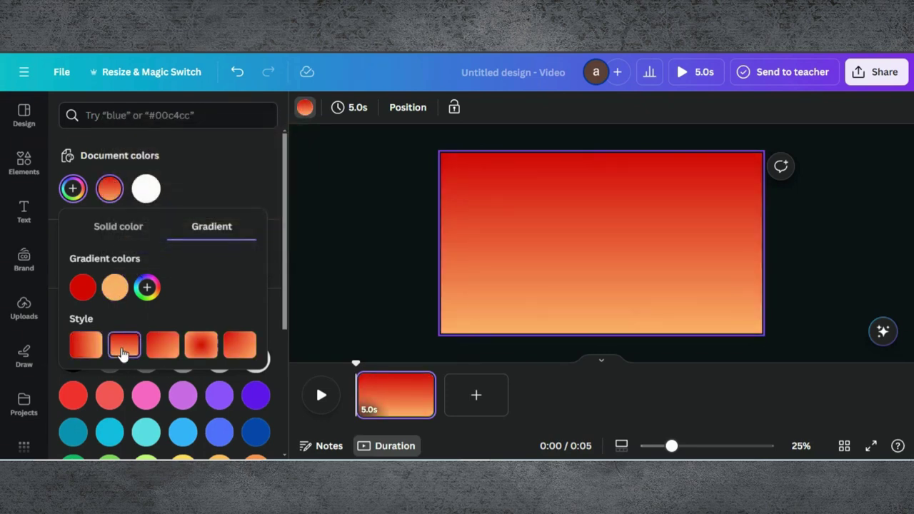
Change the gradient's second colour to a very dark red, #340E0D.
{"action": "left_click", "coordinate": [115, 287]}
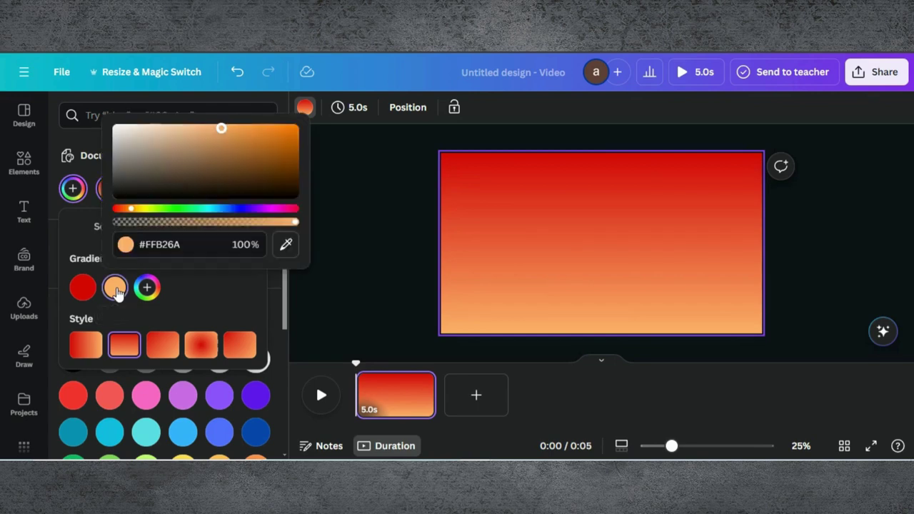
{"action": "left_click", "coordinate": [117, 209]}
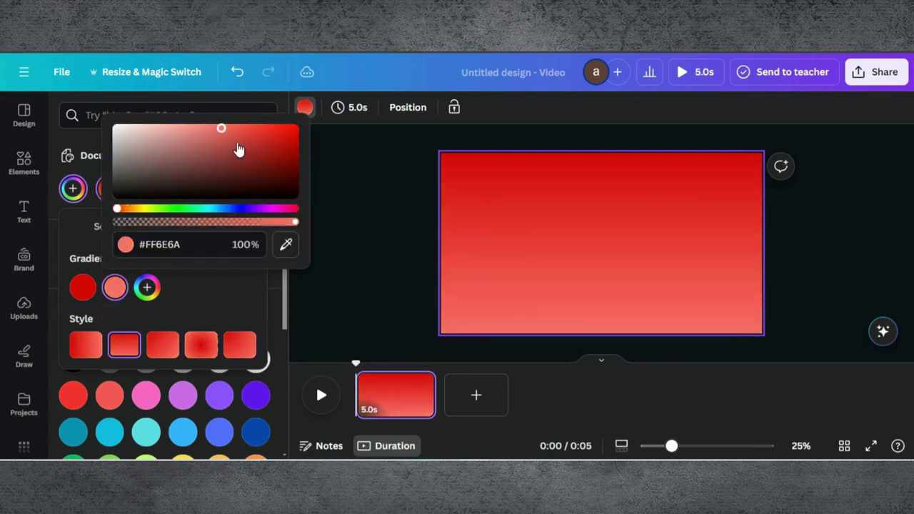
{"action": "left_click", "coordinate": [237, 144]}
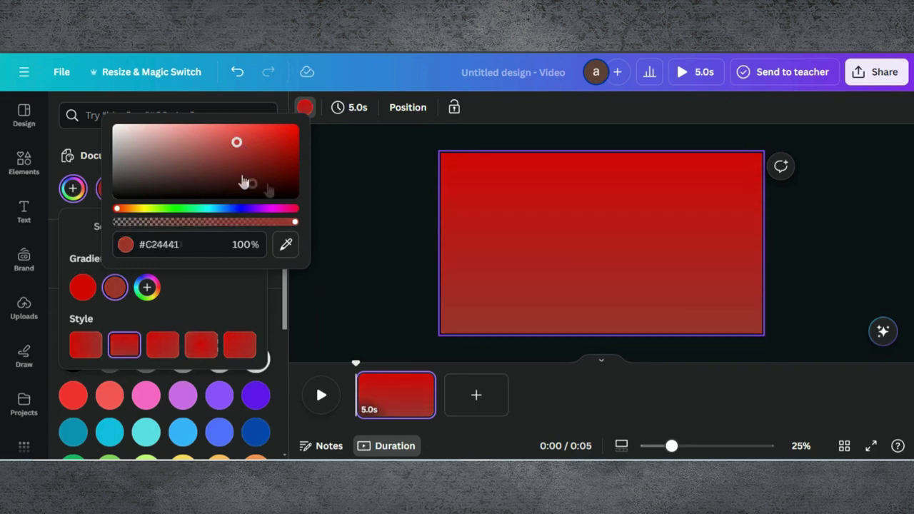
{"action": "left_click", "coordinate": [252, 183]}
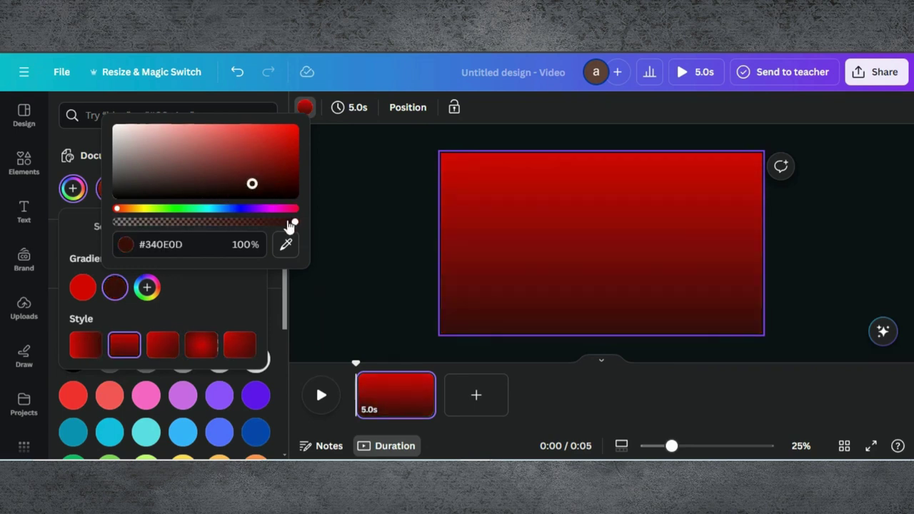
{"action": "left_click", "coordinate": [359, 282]}
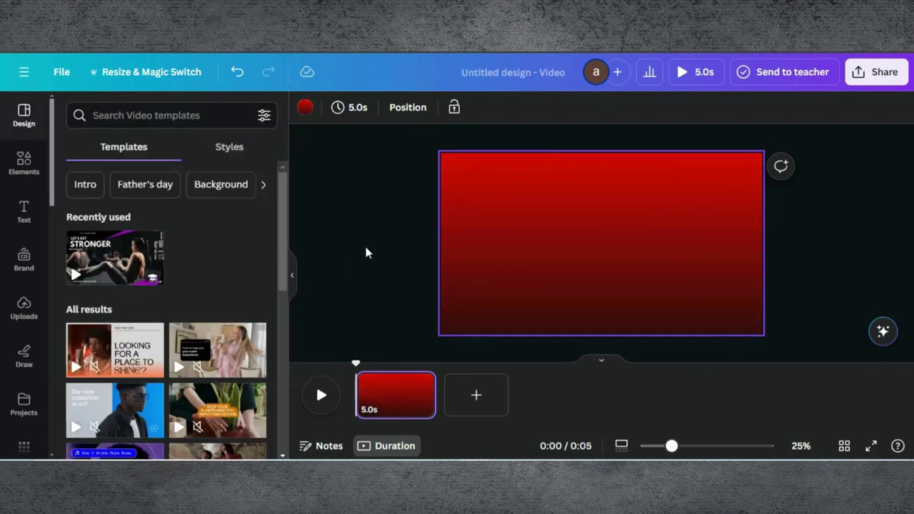
Add a heading to the page with the text "STOP".
{"action": "left_click", "coordinate": [25, 212]}
{"action": "left_click", "coordinate": [142, 247]}
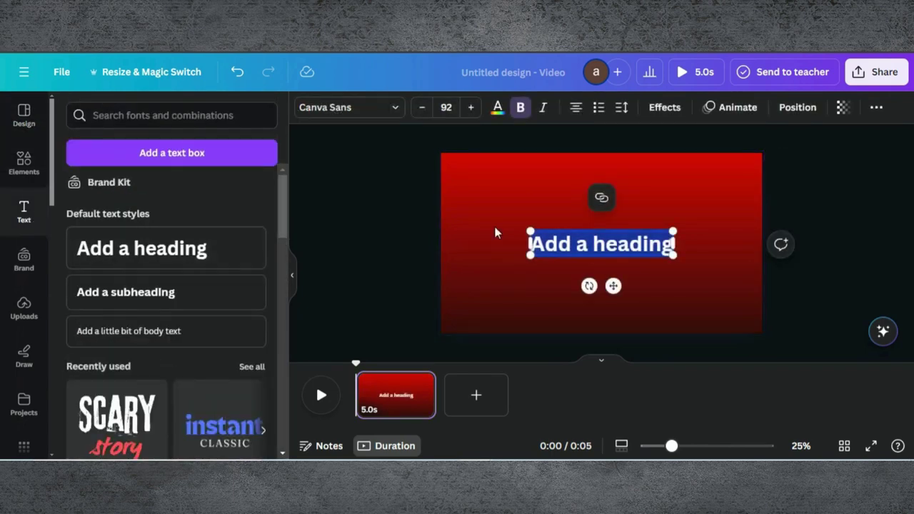
{"action": "type", "text": "STOP"}
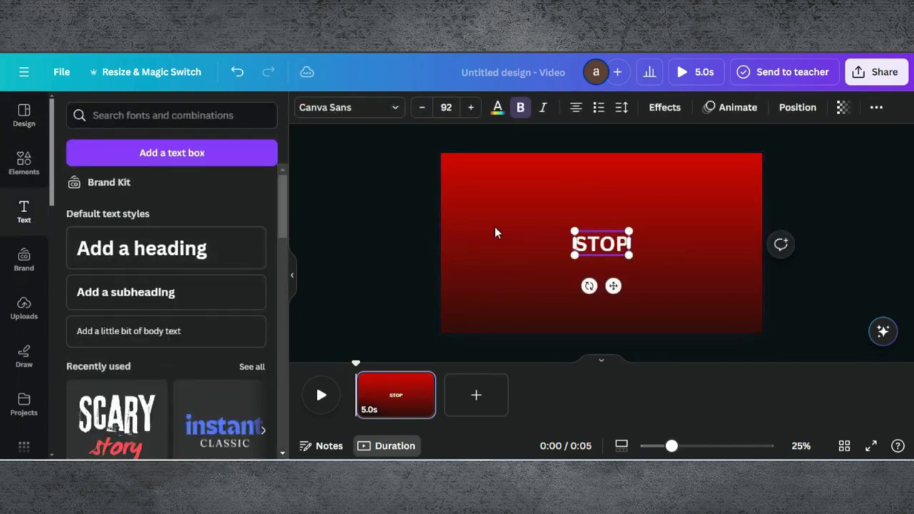
{"action": "key", "text": "Return"}
{"action": "key", "text": "BackSpace"}
{"action": "left_click", "coordinate": [676, 270]}
Make the STOP heading's text black and set its font to Anton.
{"action": "left_click", "coordinate": [601, 243]}
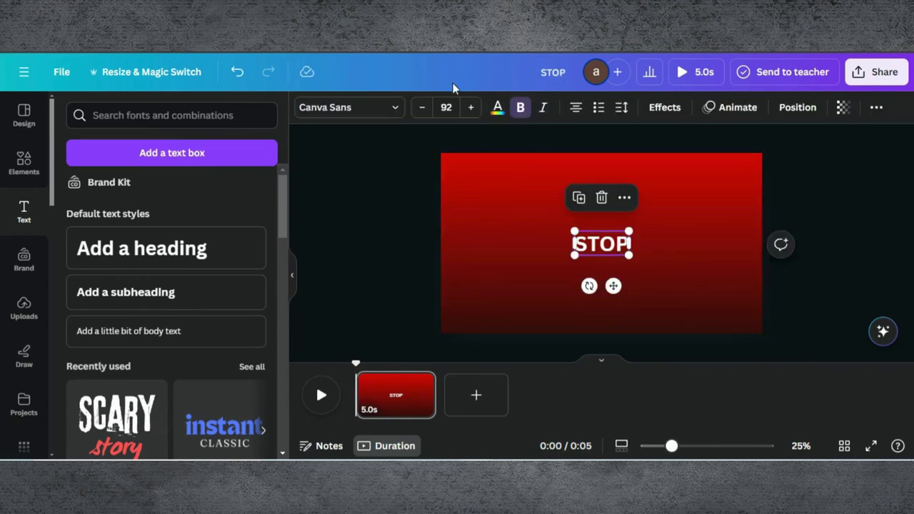
{"action": "left_click", "coordinate": [496, 108]}
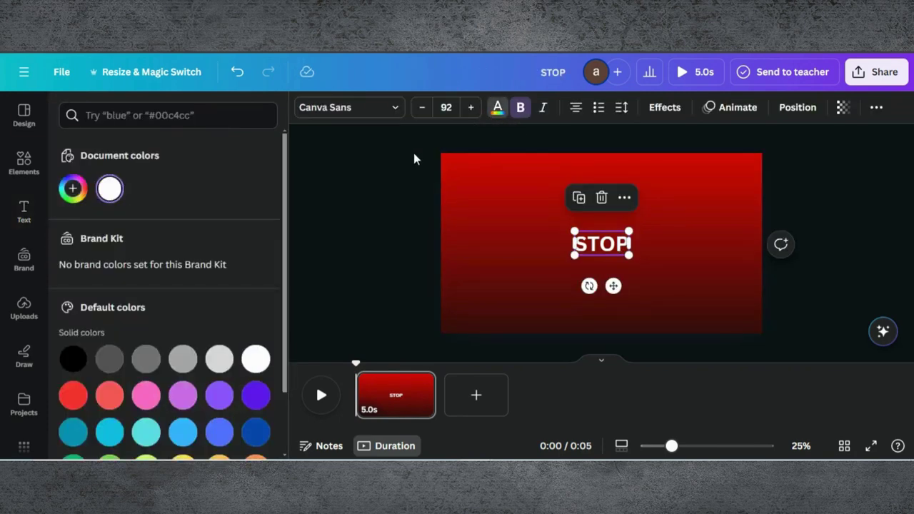
{"action": "left_click", "coordinate": [73, 359]}
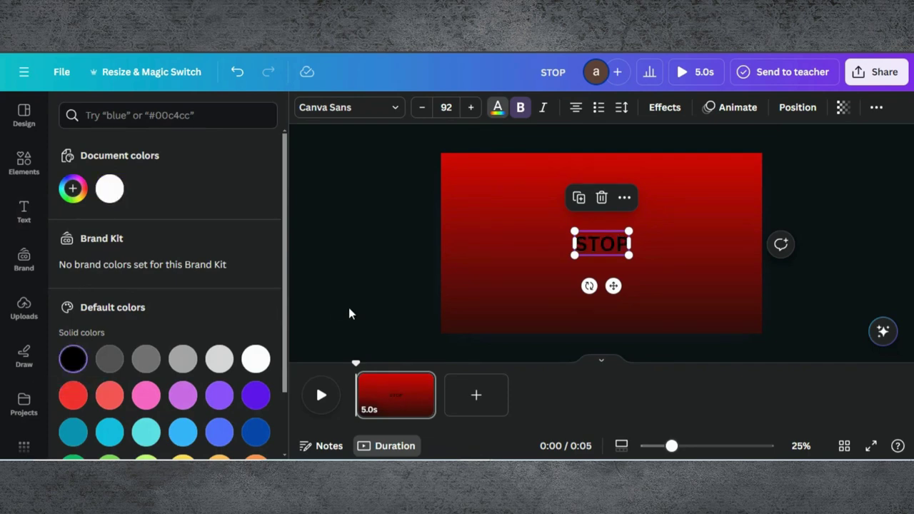
{"action": "left_click", "coordinate": [393, 113]}
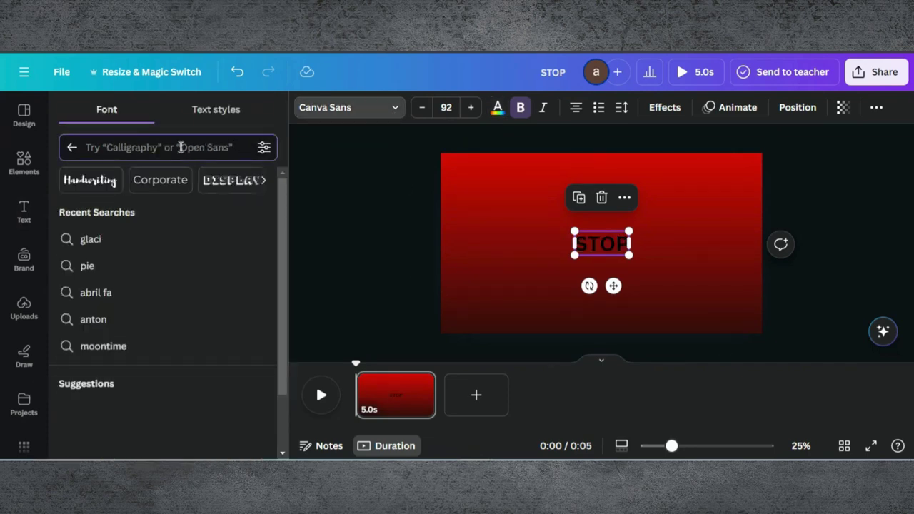
{"action": "type", "text": "anton"}
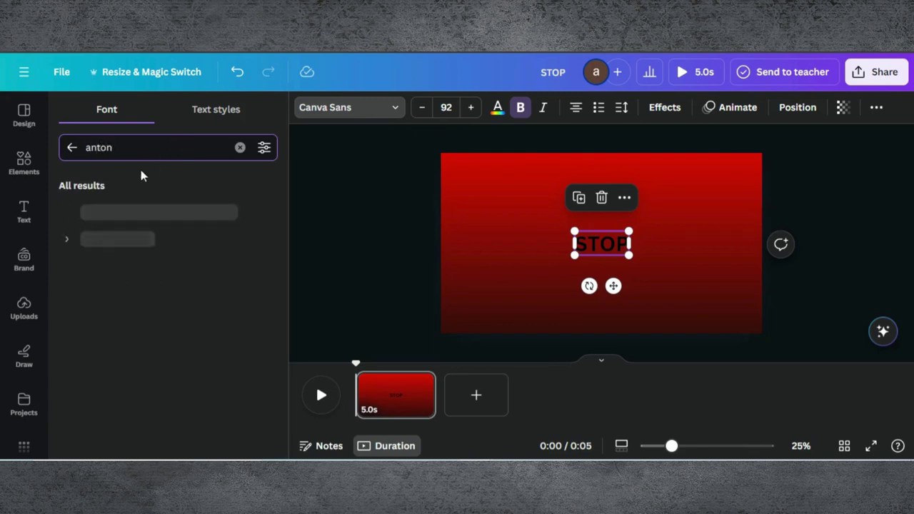
{"action": "left_click", "coordinate": [126, 218]}
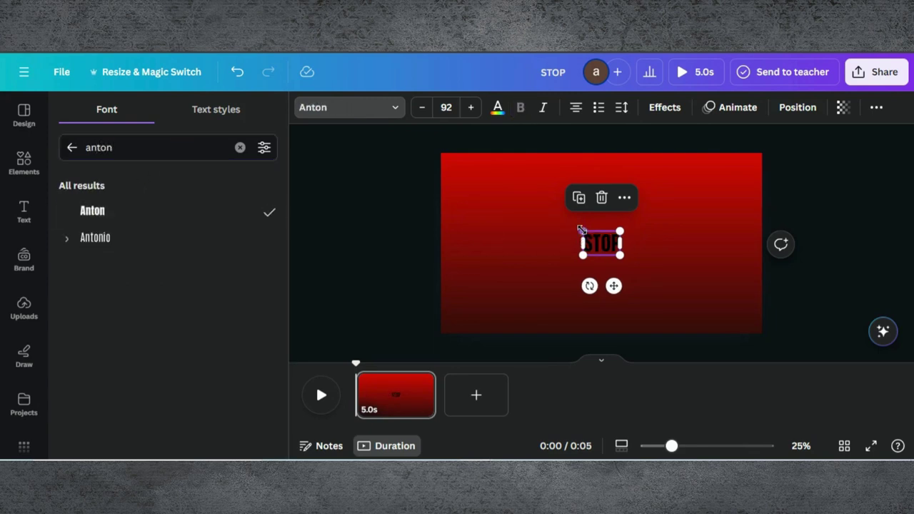
Enlarge the STOP heading to a font size of about 572 and centre it on the page.
{"action": "left_click_drag", "start_coordinate": [582, 229], "coordinate": [495, 174]}
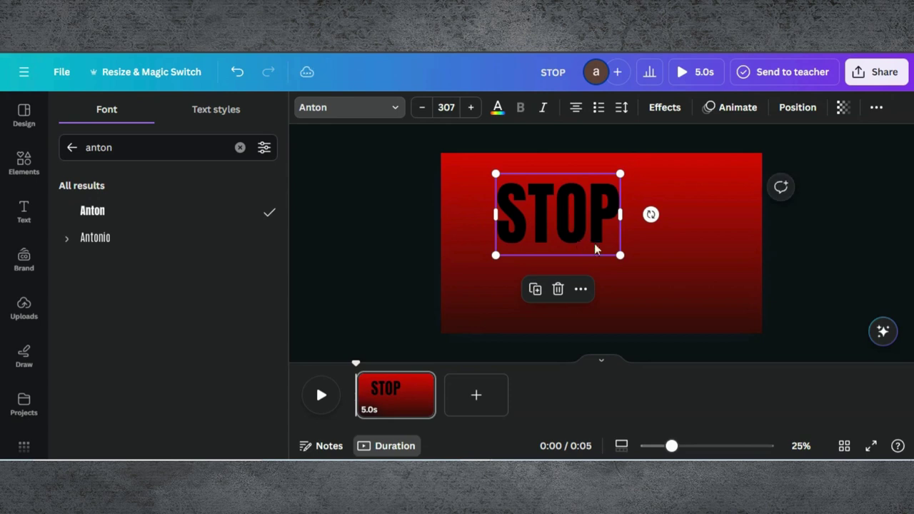
{"action": "left_click_drag", "start_coordinate": [621, 255], "coordinate": [776, 249]}
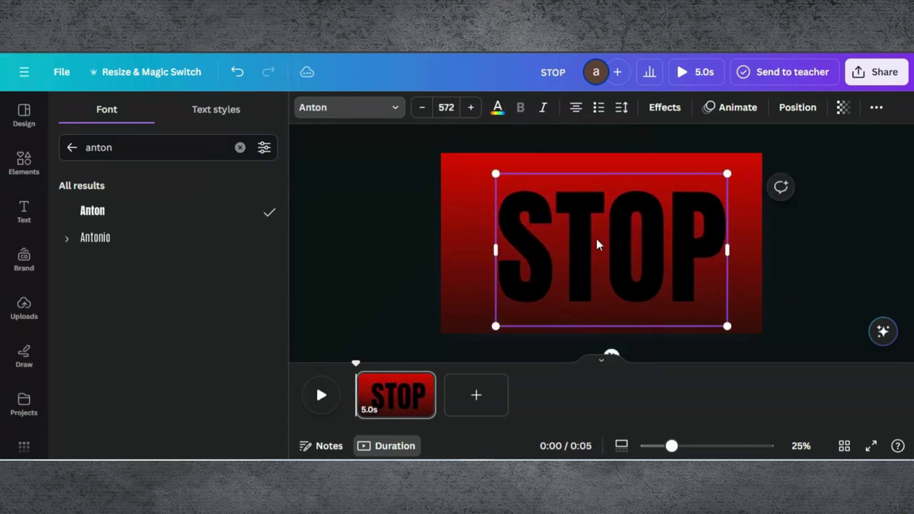
{"action": "left_click_drag", "start_coordinate": [596, 239], "coordinate": [585, 234]}
{"action": "key", "text": "Escape"}
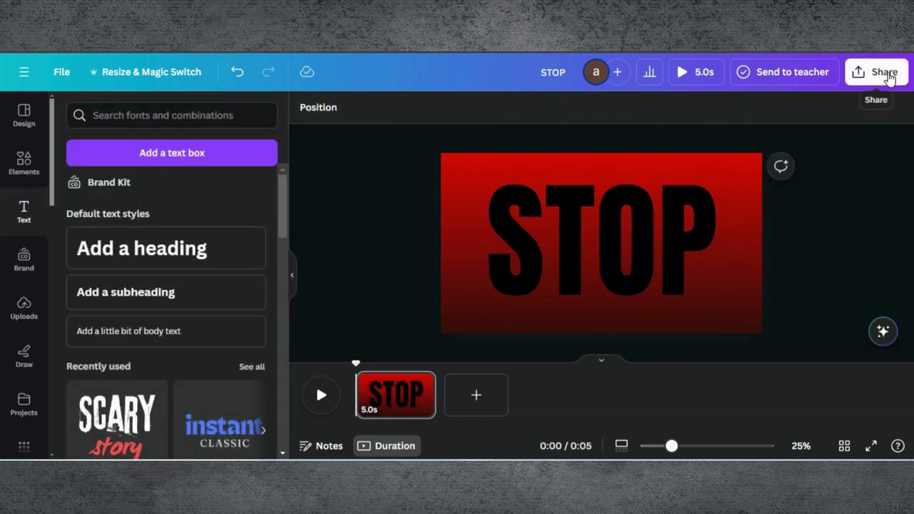
Download the design as a PNG image.
{"action": "left_click", "coordinate": [885, 73]}
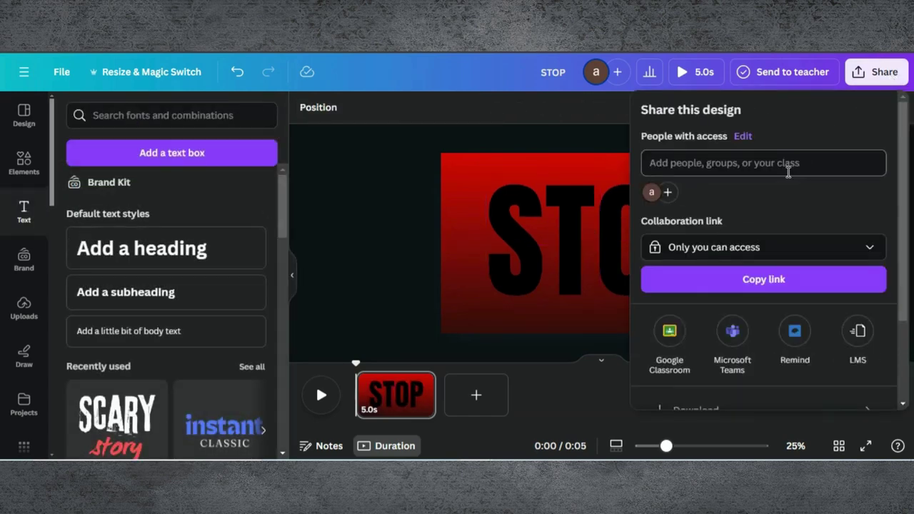
{"action": "scroll", "coordinate": [688, 285], "scroll_direction": "down", "scroll_amount": 3}
{"action": "left_click", "coordinate": [691, 300]}
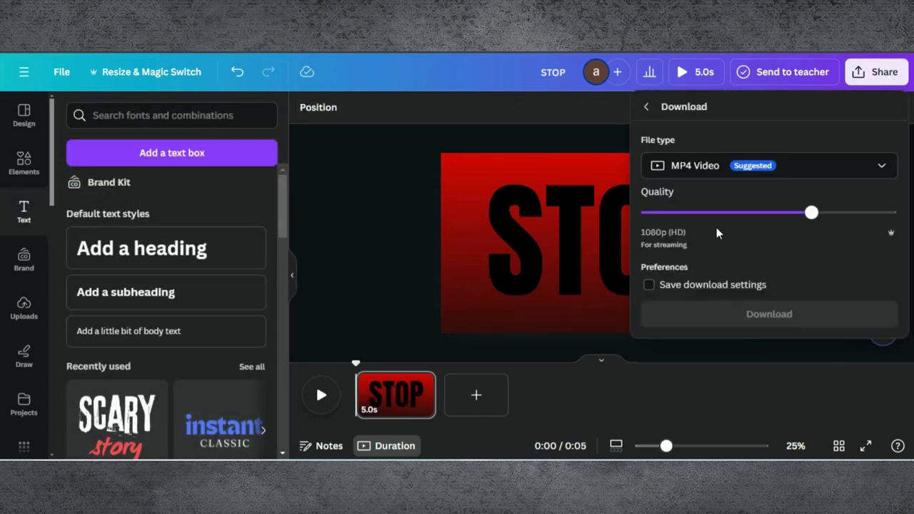
{"action": "left_click", "coordinate": [673, 166]}
{"action": "left_click", "coordinate": [678, 259]}
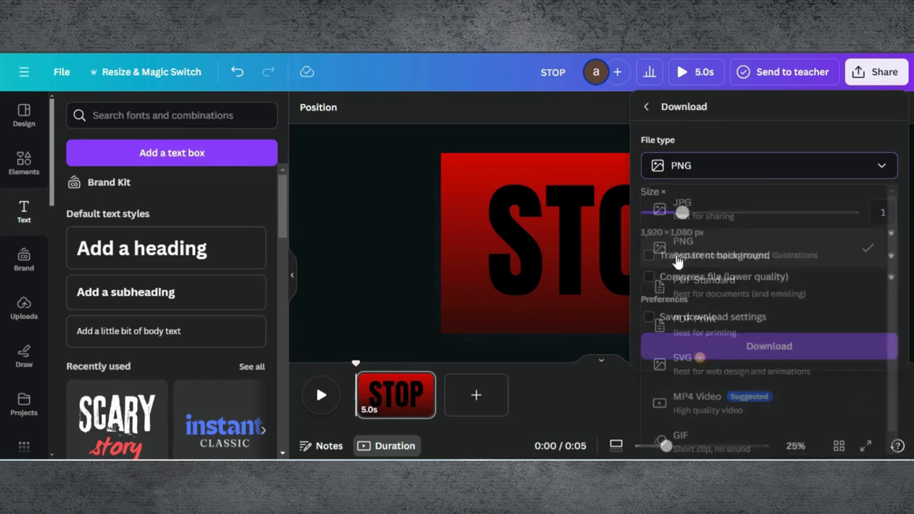
{"action": "left_click", "coordinate": [699, 346]}
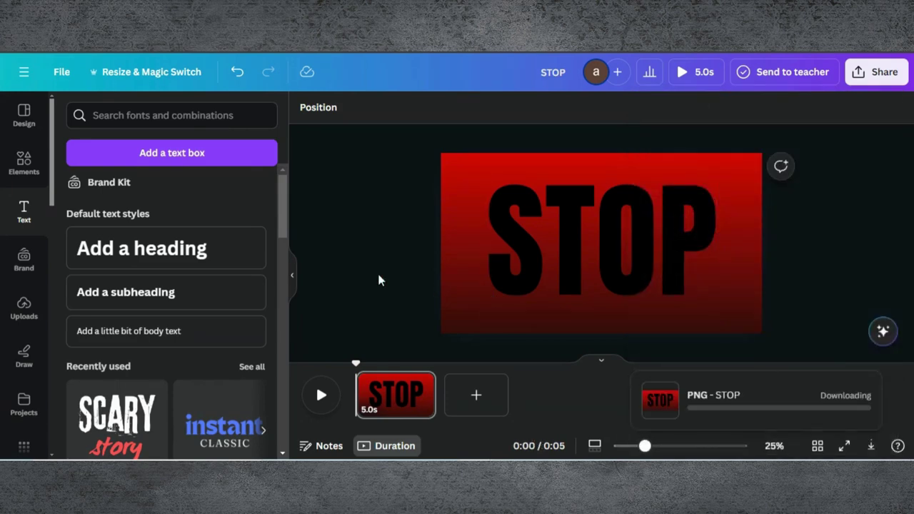
Delete the STOP heading from the page and upload the downloaded STOP PNG to the image library.
{"action": "left_click", "coordinate": [547, 224]}
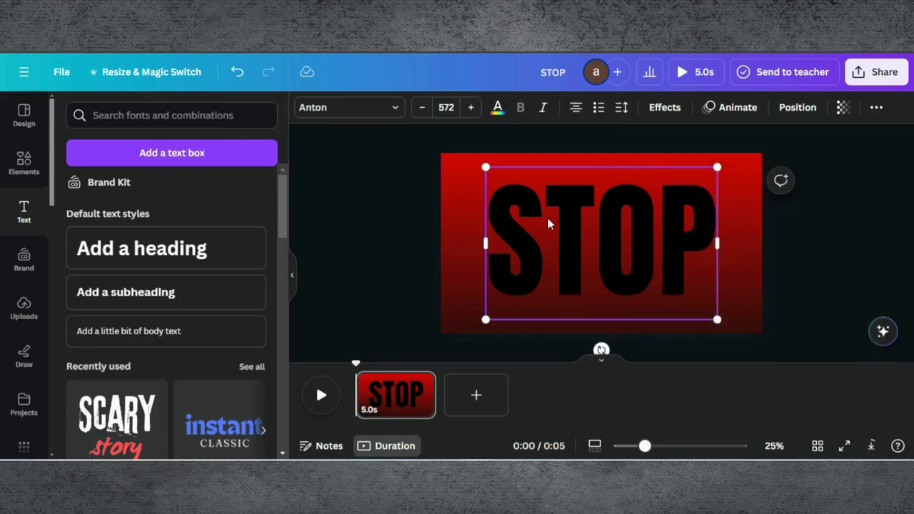
{"action": "key", "text": "Delete"}
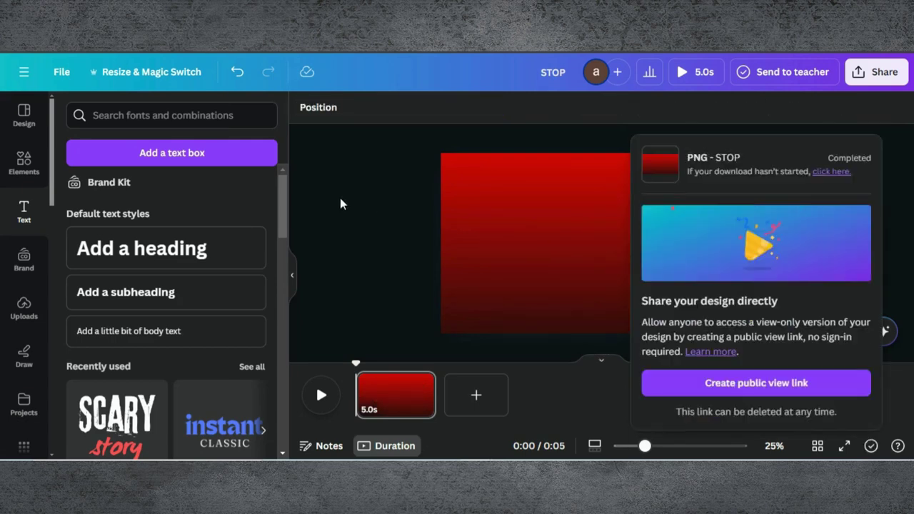
{"action": "left_click_drag", "start_coordinate": [664, 63], "coordinate": [157, 274]}
{"action": "left_click", "coordinate": [325, 267]}
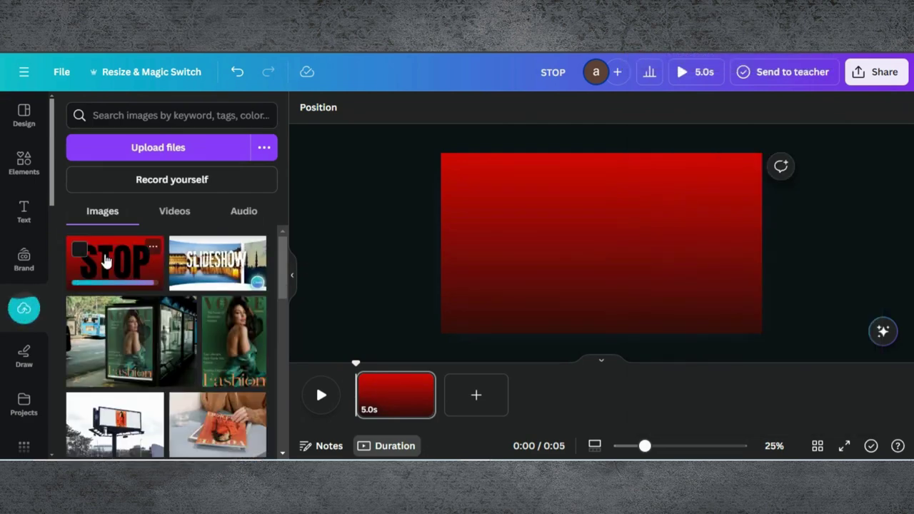
Place the uploaded STOP image on the page and scale it to cover the entire page.
{"action": "left_click", "coordinate": [104, 260]}
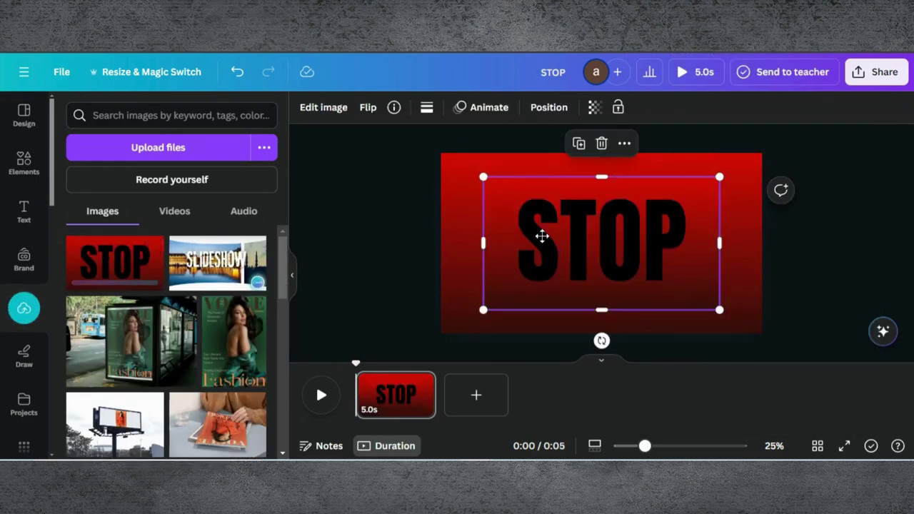
{"action": "left_click_drag", "start_coordinate": [541, 236], "coordinate": [511, 220]}
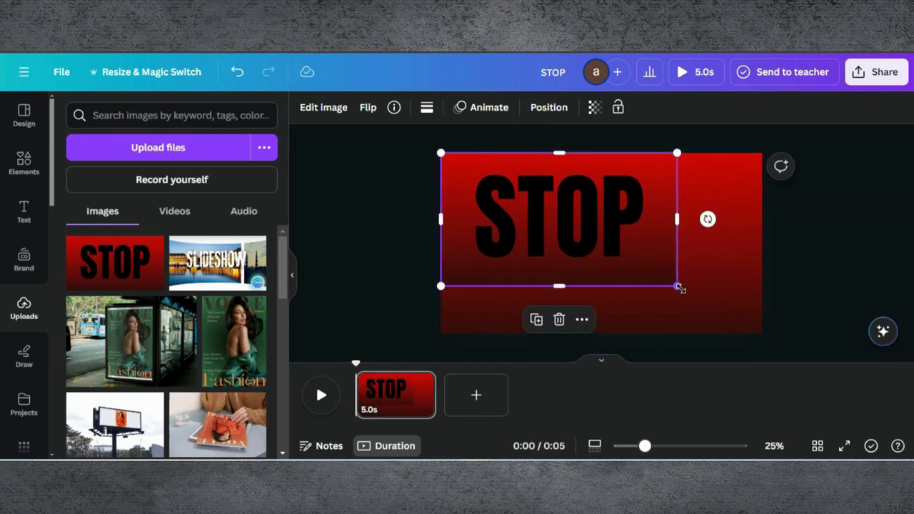
{"action": "left_click_drag", "start_coordinate": [678, 287], "coordinate": [779, 305]}
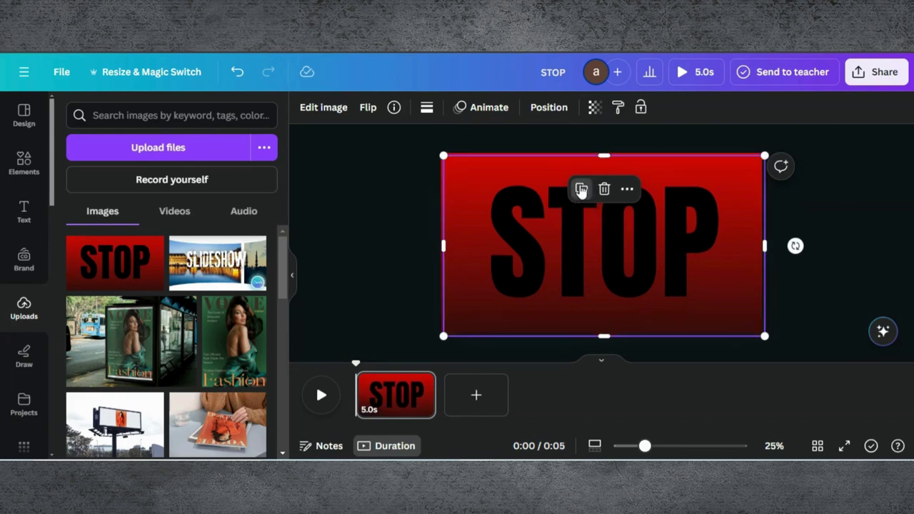
Align a duplicate of the STOP image over the original, cropping one copy to the page's top half and the other to the bottom half.
{"action": "left_click", "coordinate": [593, 232]}
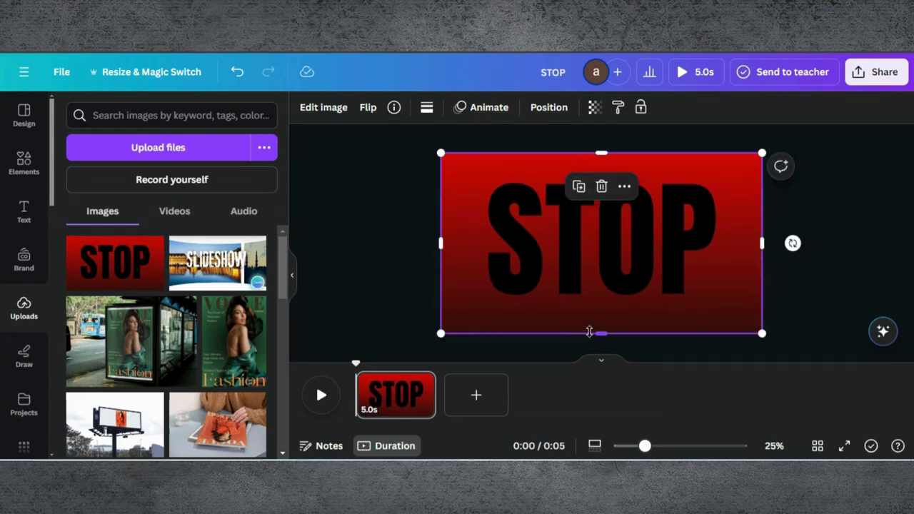
{"action": "left_click_drag", "start_coordinate": [599, 336], "coordinate": [601, 244]}
{"action": "left_click_drag", "start_coordinate": [597, 152], "coordinate": [587, 241]}
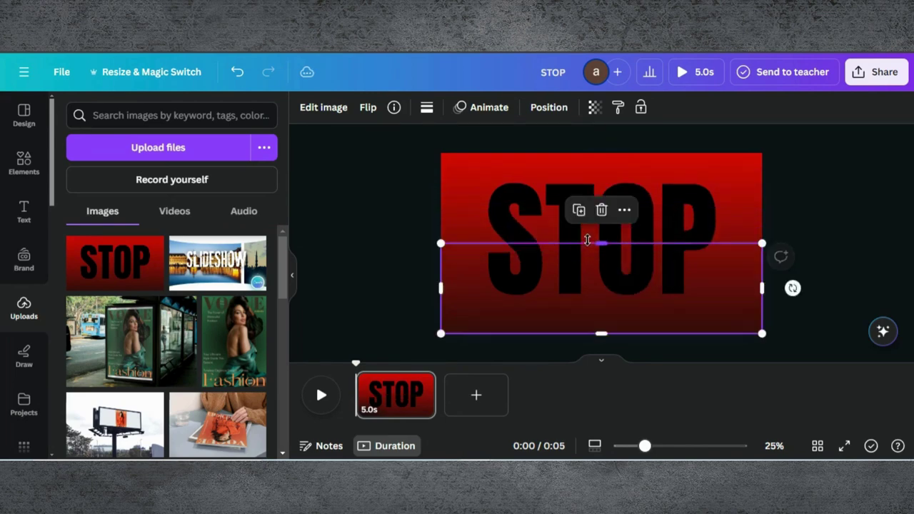
Duplicate the page containing the two STOP image halves.
{"action": "left_click", "coordinate": [407, 389]}
{"action": "left_click", "coordinate": [421, 383]}
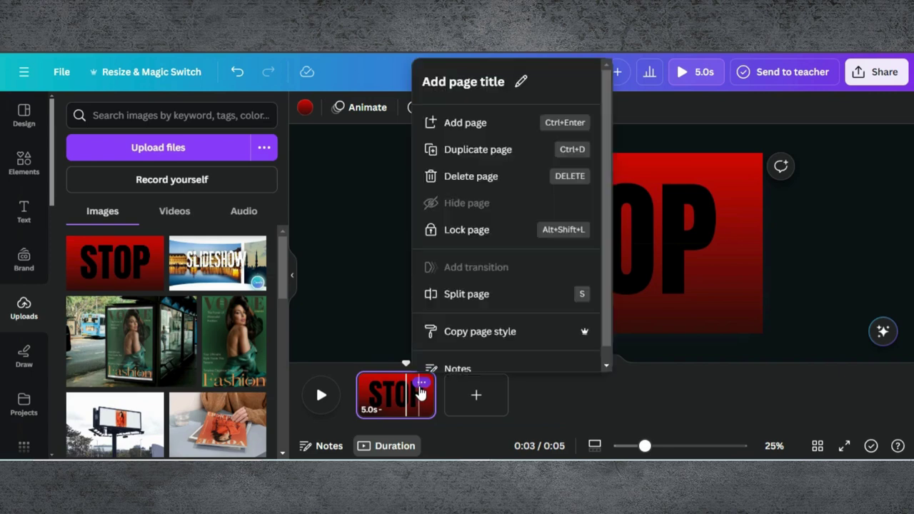
{"action": "left_click", "coordinate": [475, 159]}
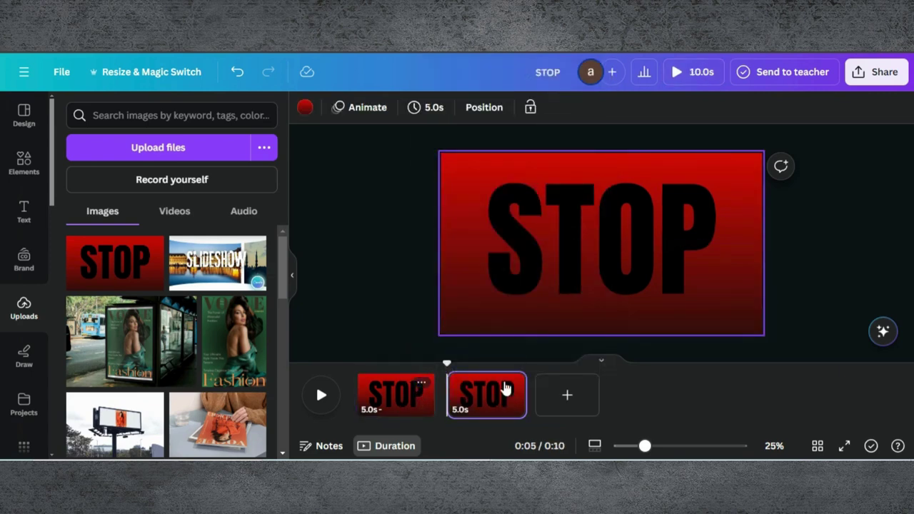
On the second page, move the upper STOP half up and the lower half down to open a gap between them.
{"action": "left_click", "coordinate": [490, 401]}
{"action": "left_click", "coordinate": [577, 224]}
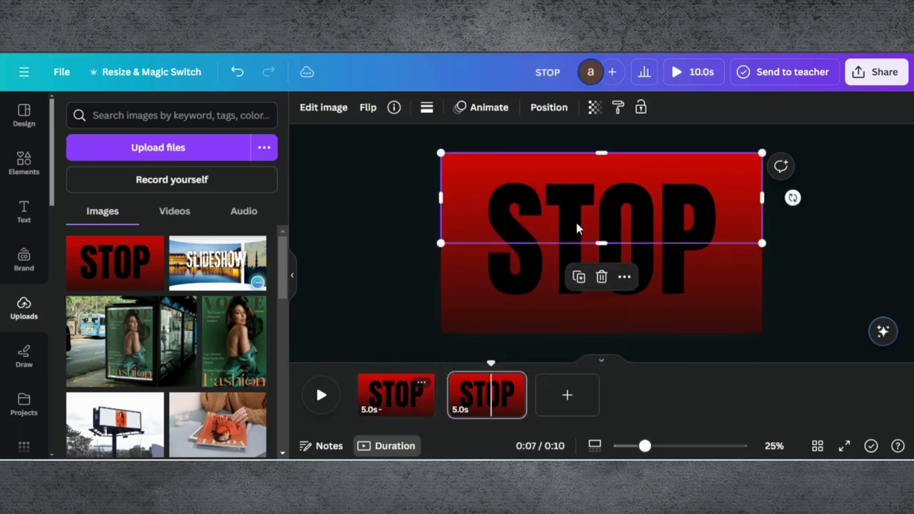
{"action": "left_click_drag", "start_coordinate": [577, 225], "coordinate": [575, 195]}
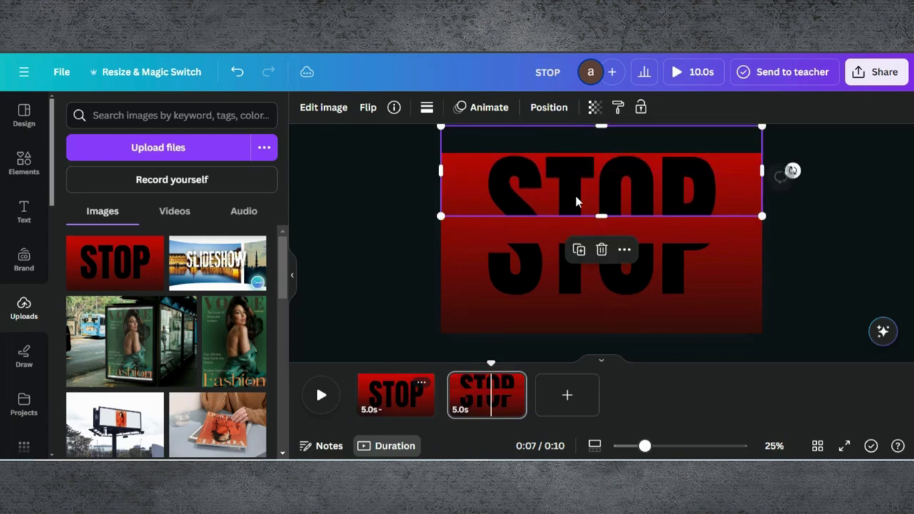
{"action": "left_click_drag", "start_coordinate": [575, 270], "coordinate": [575, 309]}
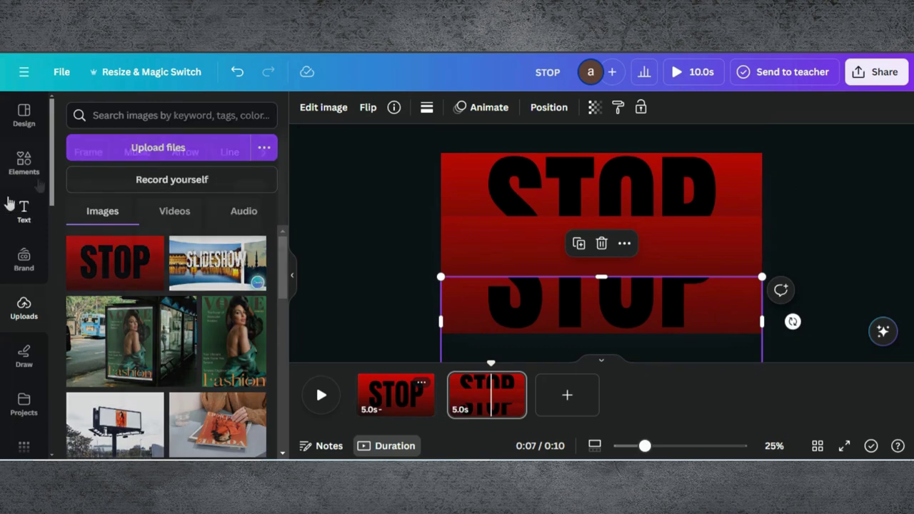
Add a square shape to the second page and stretch it into a band filling the gap across the full page width.
{"action": "left_click", "coordinate": [24, 163]}
{"action": "scroll", "coordinate": [120, 240], "scroll_direction": "down", "scroll_amount": 5}
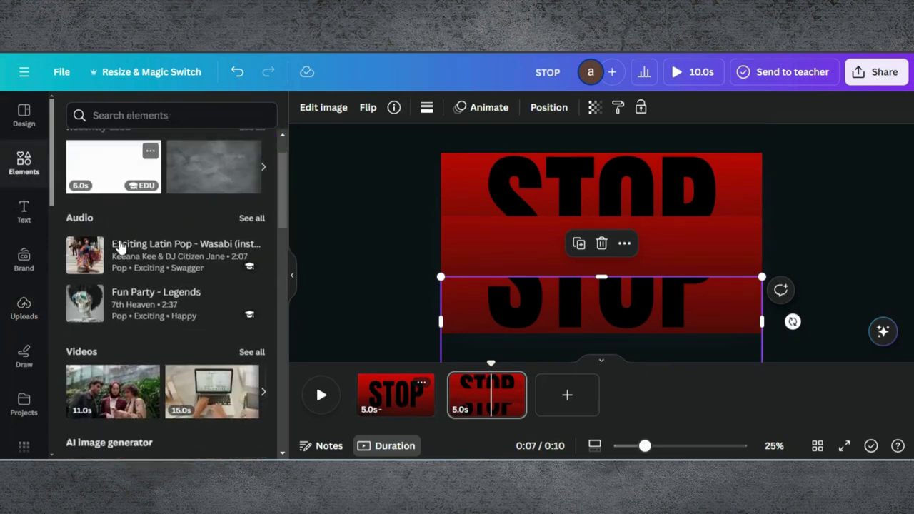
{"action": "scroll", "coordinate": [120, 246], "scroll_direction": "down", "scroll_amount": 6}
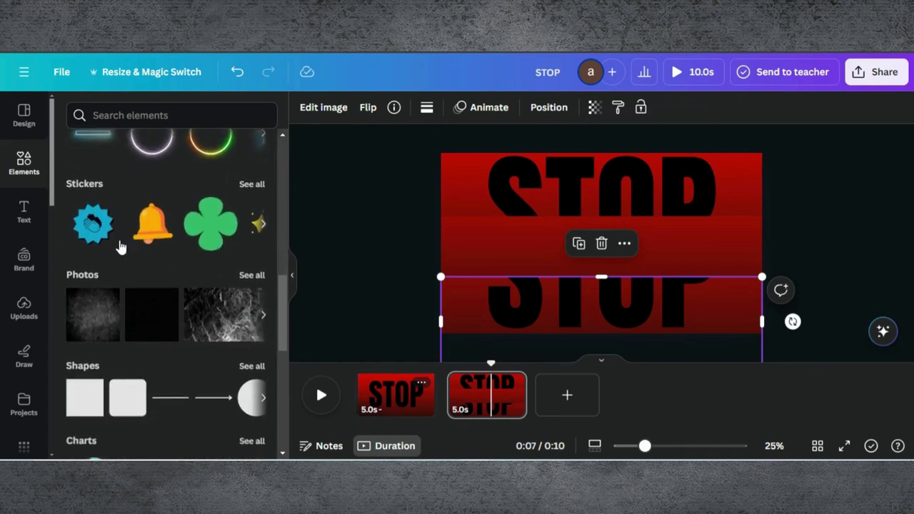
{"action": "left_click", "coordinate": [133, 275]}
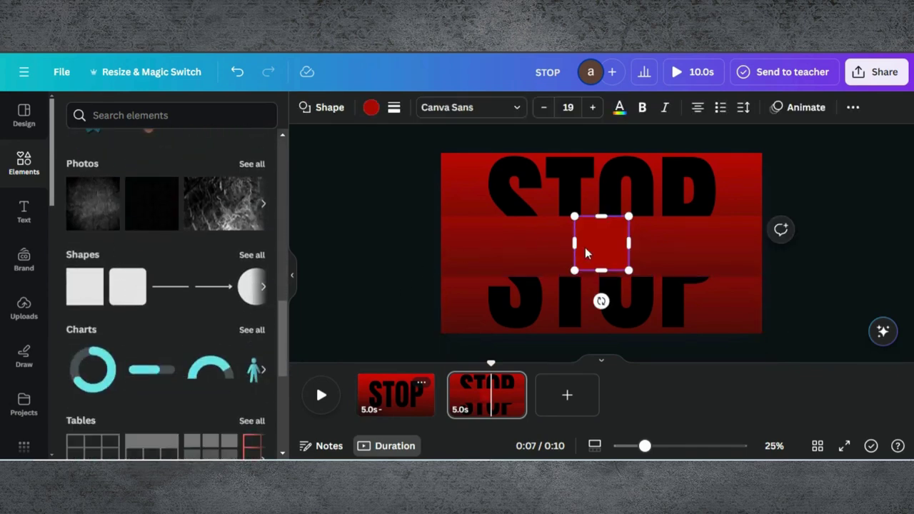
{"action": "left_click_drag", "start_coordinate": [584, 247], "coordinate": [462, 249]}
{"action": "left_click_drag", "start_coordinate": [500, 274], "coordinate": [761, 248]}
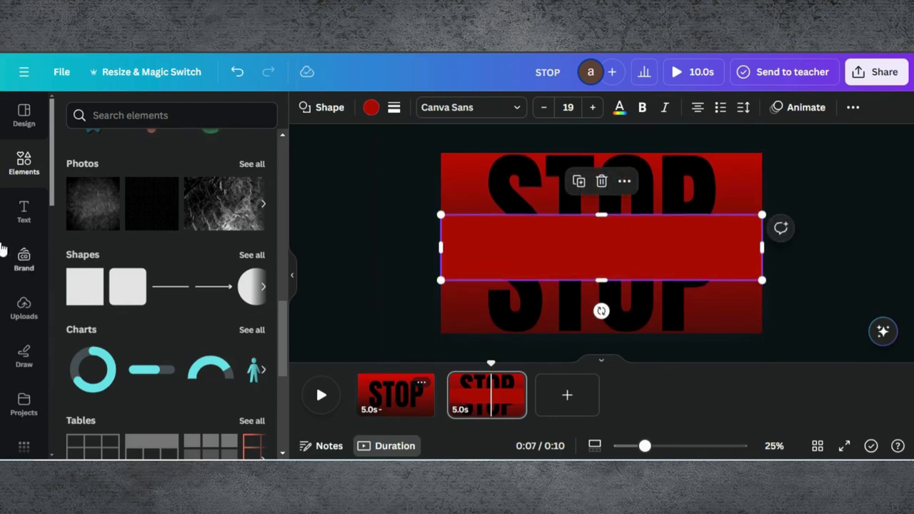
Add a heading reading WAR and move it onto the middle of the red band.
{"action": "left_click", "coordinate": [25, 223]}
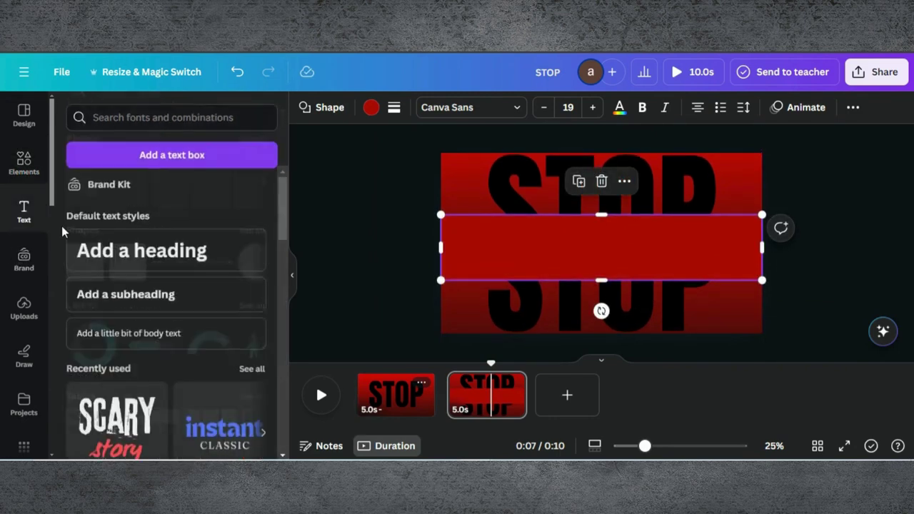
{"action": "left_click", "coordinate": [121, 261]}
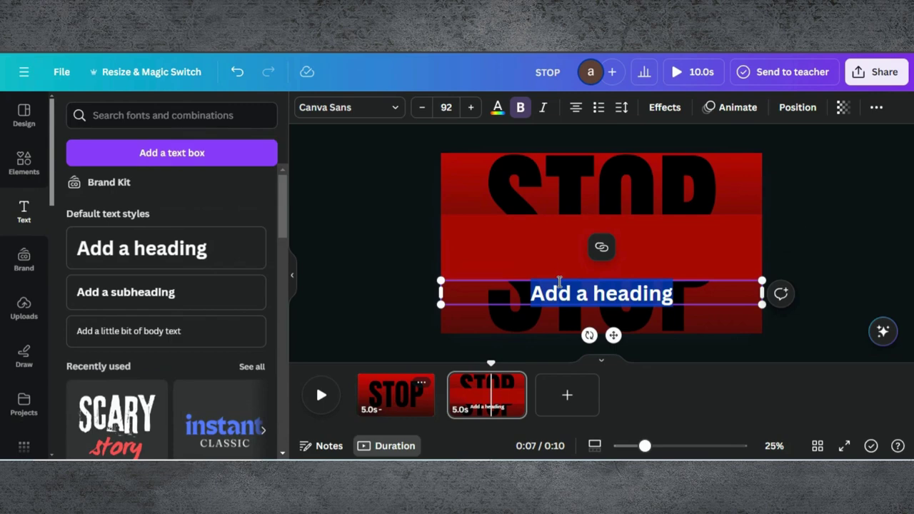
{"action": "type", "text": "WA"}
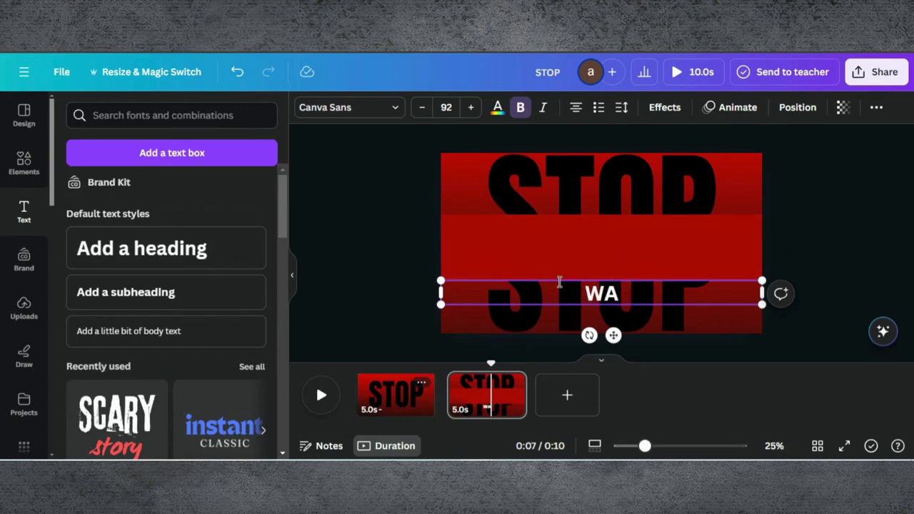
{"action": "type", "text": "R"}
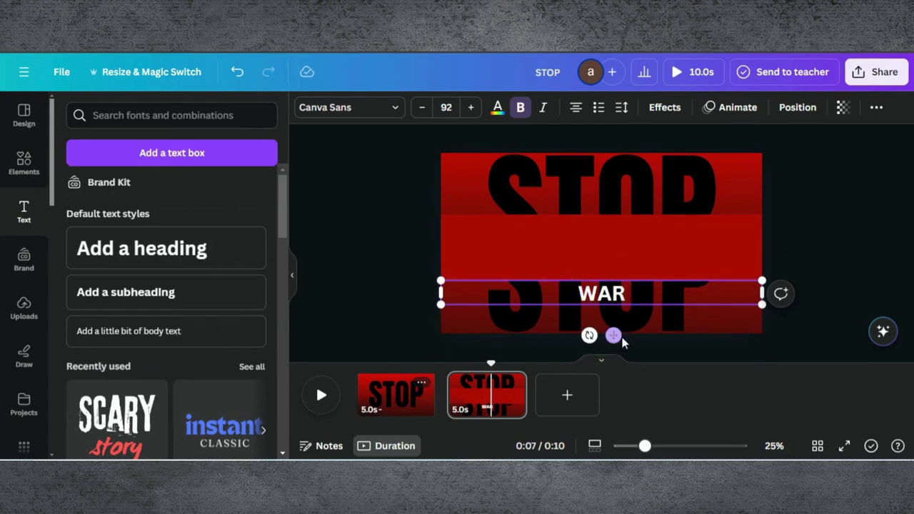
{"action": "left_click_drag", "start_coordinate": [614, 335], "coordinate": [612, 290]}
Find fonts matching "Blood" and apply Charu Chandan Blood Drip to the WAR heading.
{"action": "left_click", "coordinate": [497, 107]}
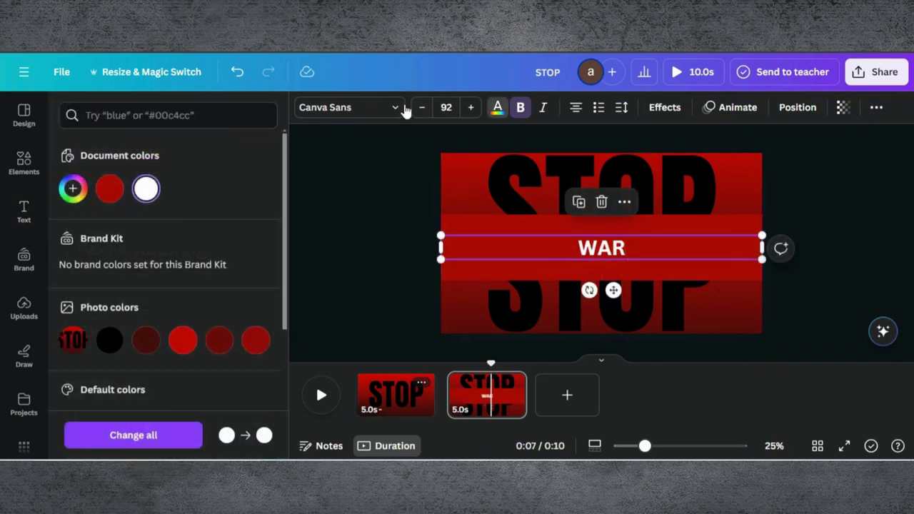
{"action": "left_click", "coordinate": [390, 116]}
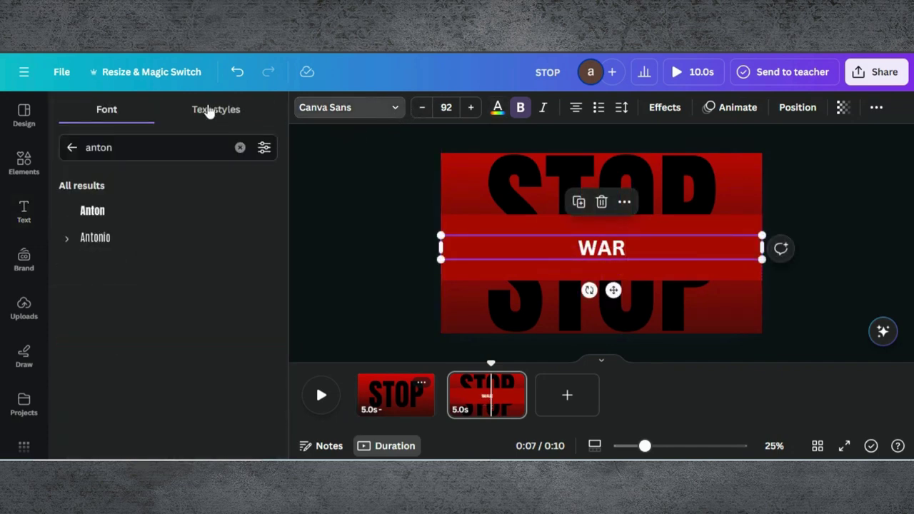
{"action": "left_click", "coordinate": [240, 147]}
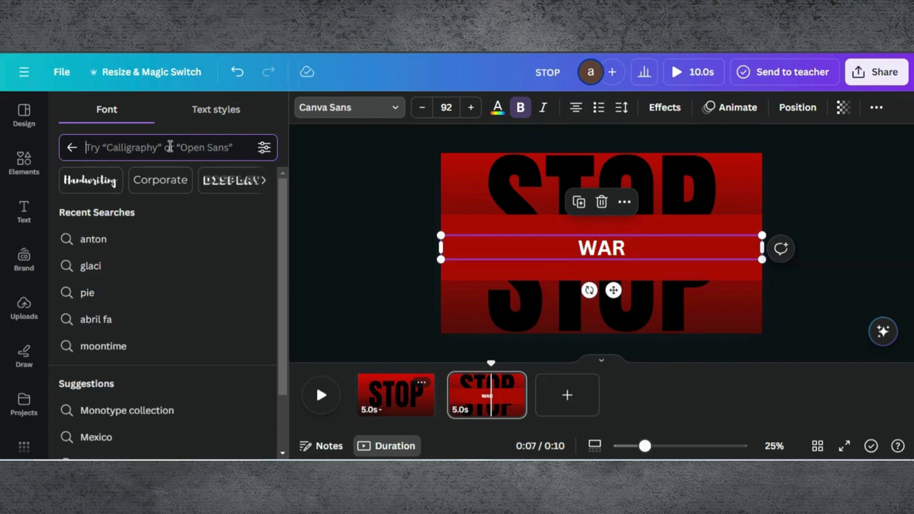
{"action": "type", "text": "Blood"}
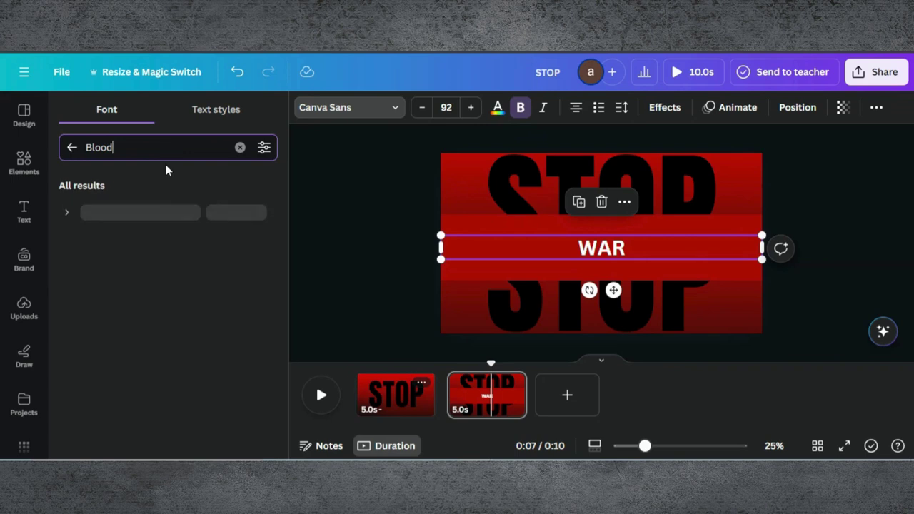
{"action": "left_click", "coordinate": [136, 215]}
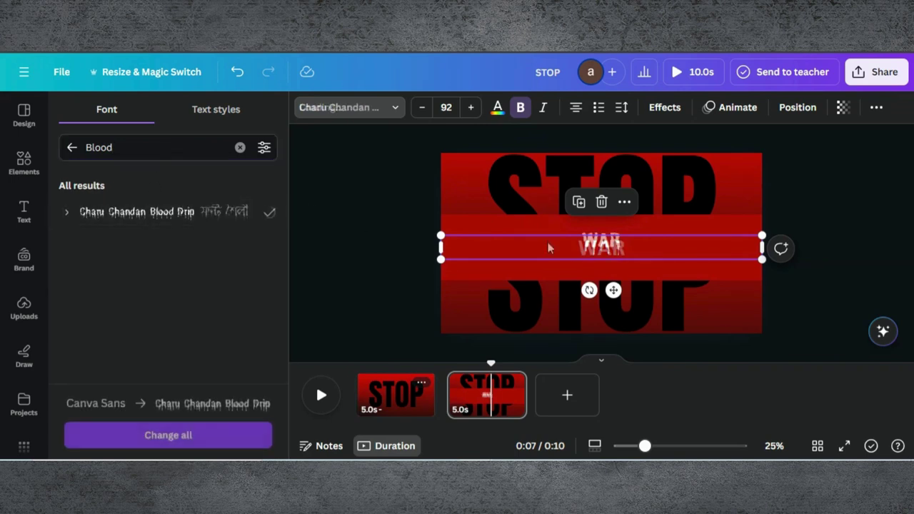
Recolor the band behind the WAR heading to black.
{"action": "left_click", "coordinate": [515, 225]}
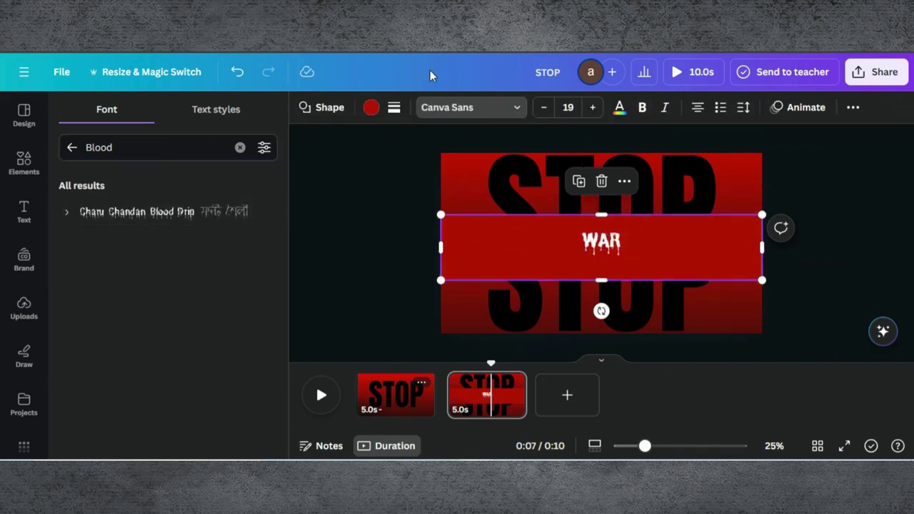
{"action": "left_click", "coordinate": [371, 108]}
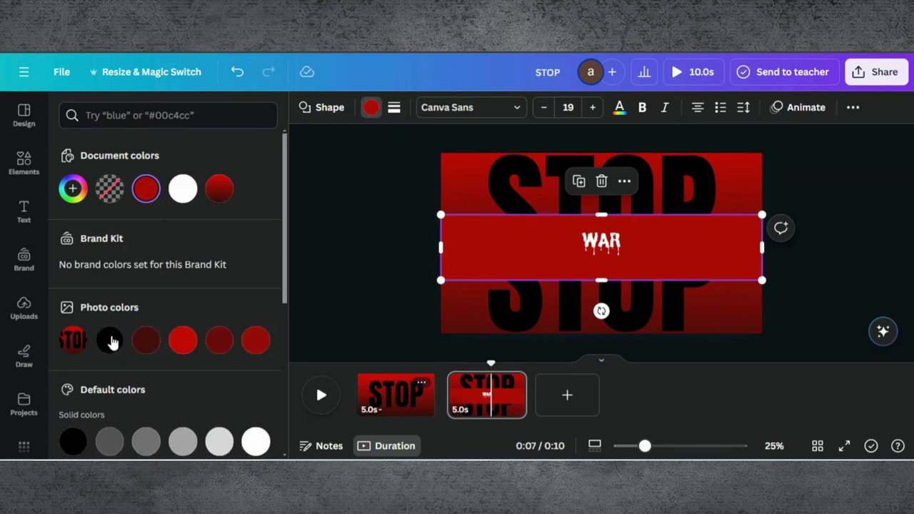
{"action": "left_click", "coordinate": [109, 341]}
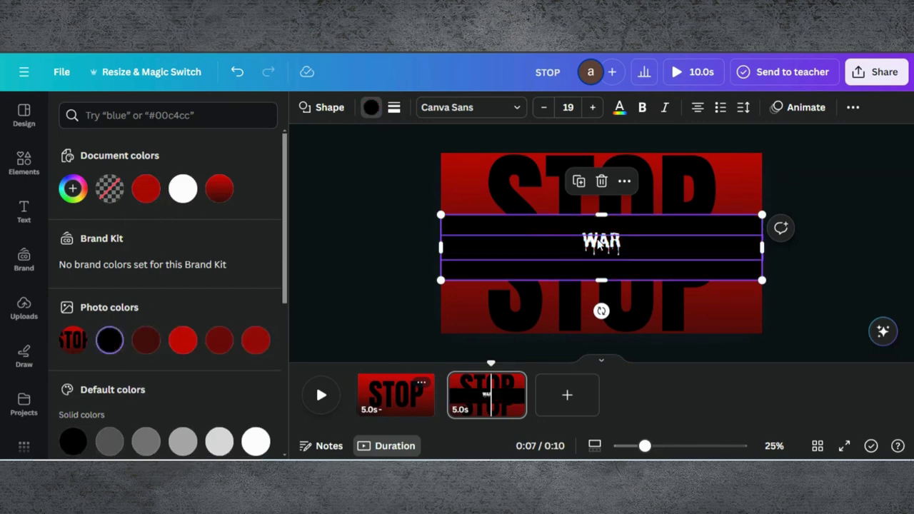
Narrow the WAR text box, scale the text to about size 298, and center it over the black band.
{"action": "left_click", "coordinate": [540, 245]}
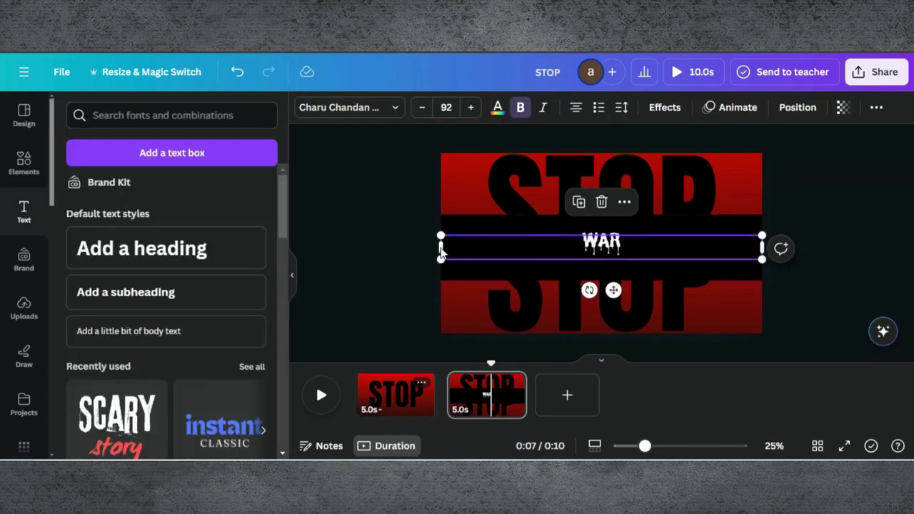
{"action": "left_click_drag", "start_coordinate": [479, 245], "coordinate": [575, 208]}
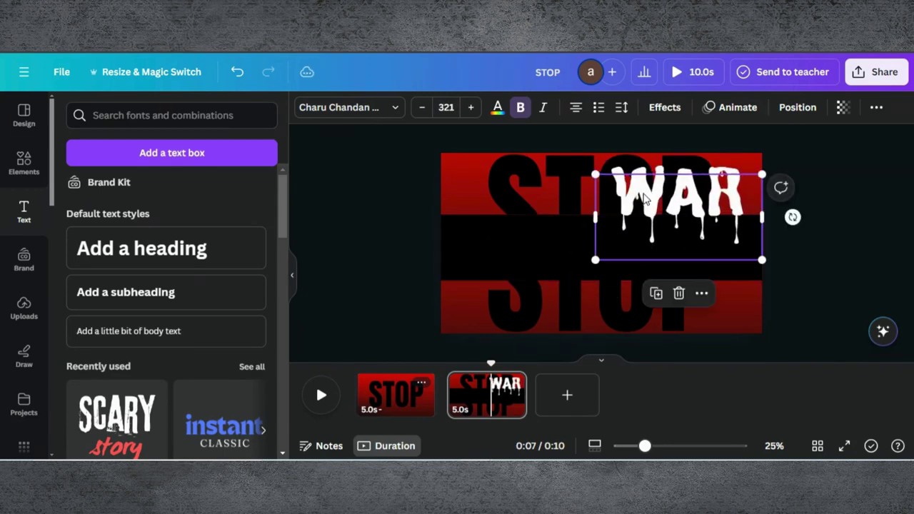
{"action": "left_click_drag", "start_coordinate": [640, 192], "coordinate": [568, 245]}
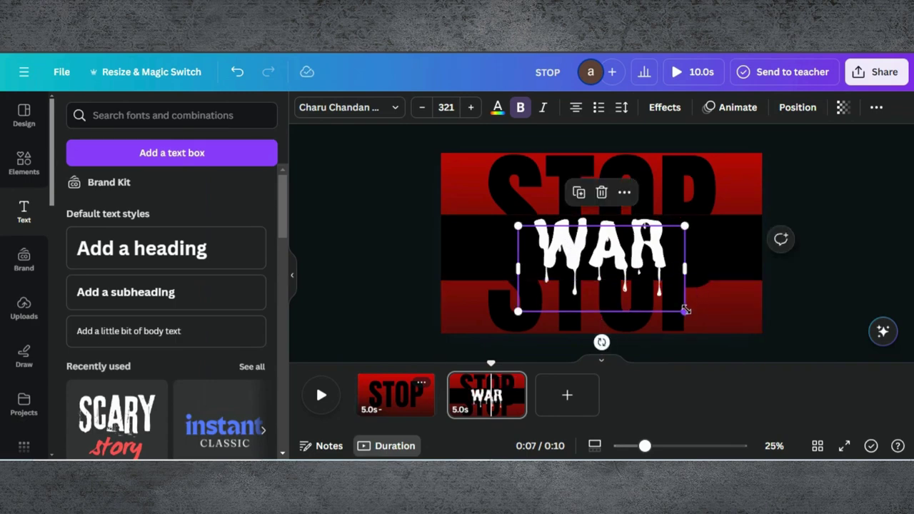
{"action": "left_click_drag", "start_coordinate": [685, 311], "coordinate": [673, 308]}
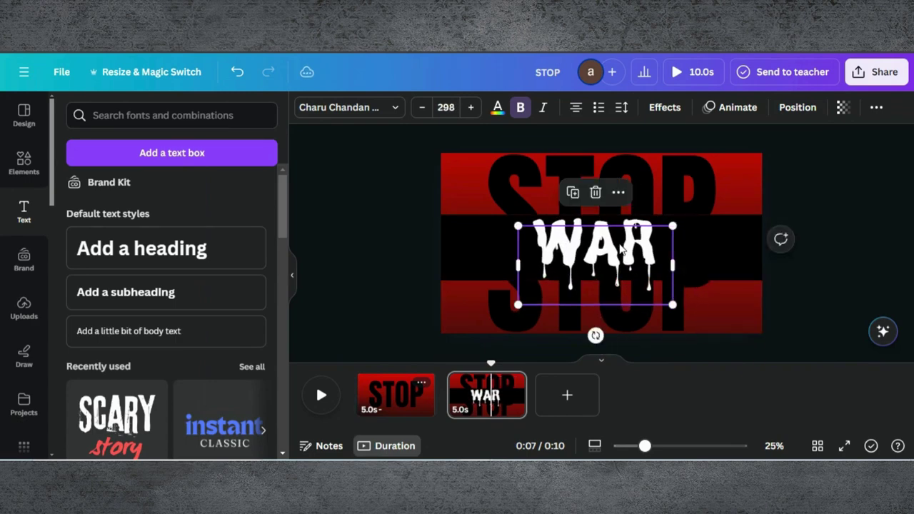
{"action": "left_click_drag", "start_coordinate": [619, 246], "coordinate": [624, 241]}
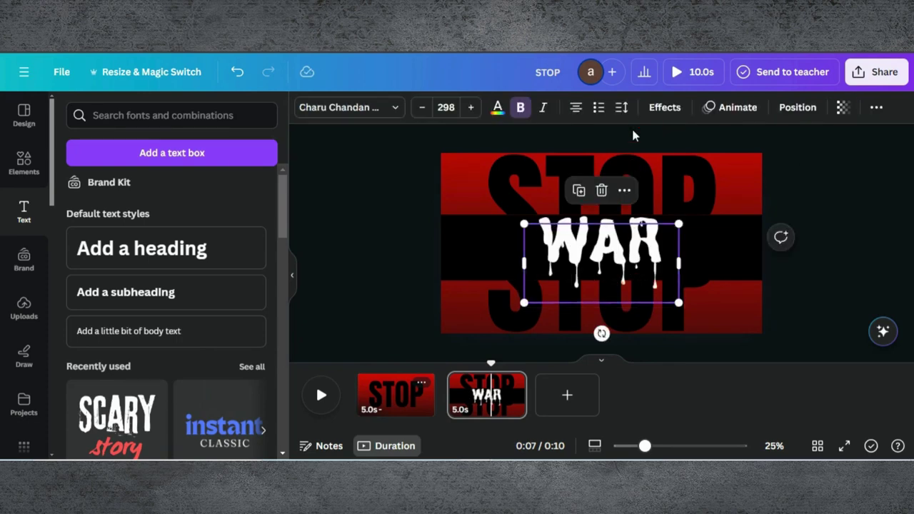
Widen the WAR heading's letter spacing while keeping all three letters on one line.
{"action": "left_click", "coordinate": [620, 108]}
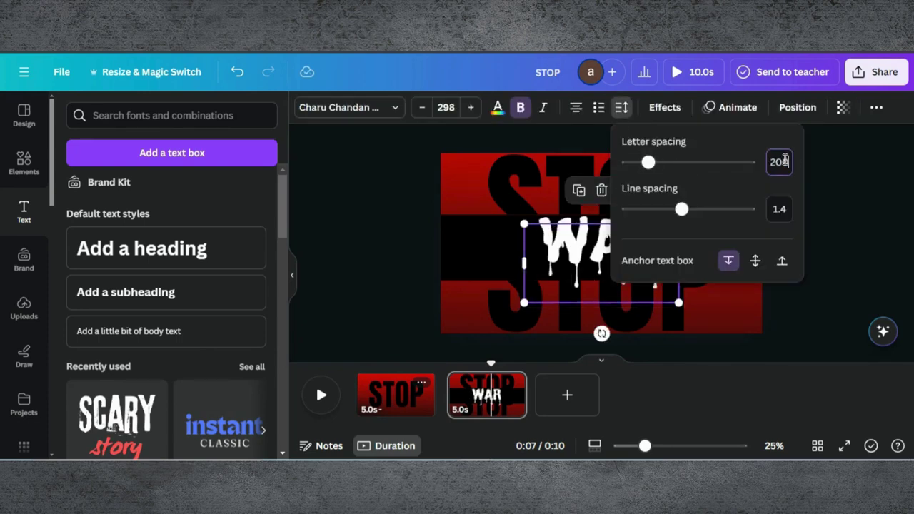
{"action": "key", "text": "Return"}
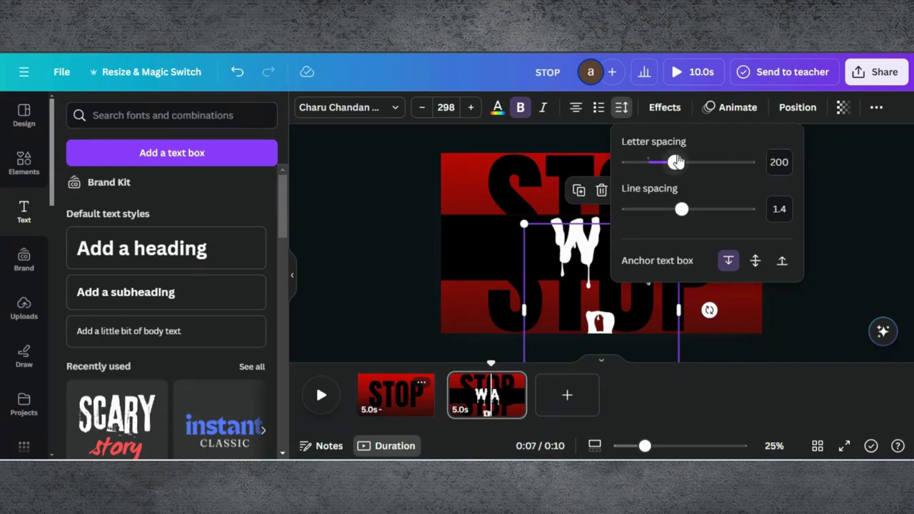
{"action": "mouse_move", "coordinate": [675, 162]}
{"action": "left_mouse_down"}
{"action": "mouse_move", "coordinate": [657, 162]}
{"action": "mouse_move", "coordinate": [668, 164]}
{"action": "left_mouse_up"}
Color the WAR heading with the bright red from the photo colors.
{"action": "left_click", "coordinate": [497, 107]}
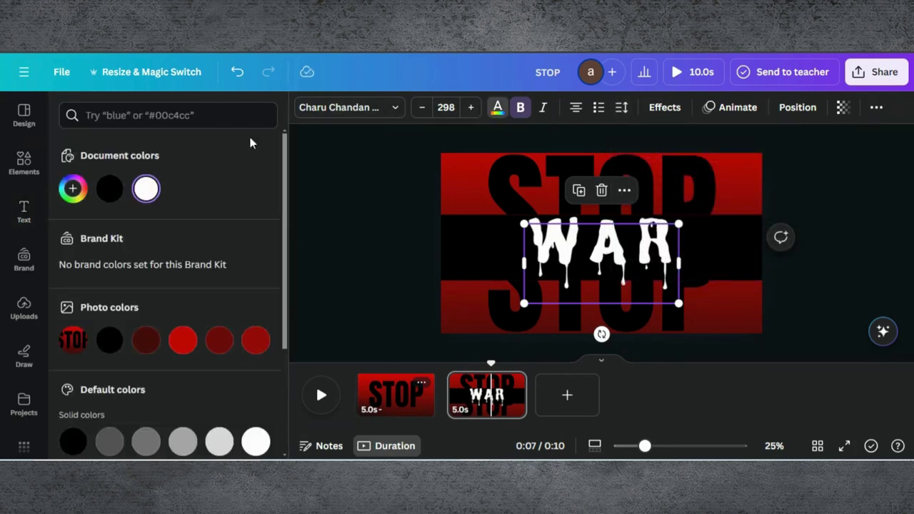
{"action": "scroll", "coordinate": [165, 349], "scroll_direction": "down", "scroll_amount": 3}
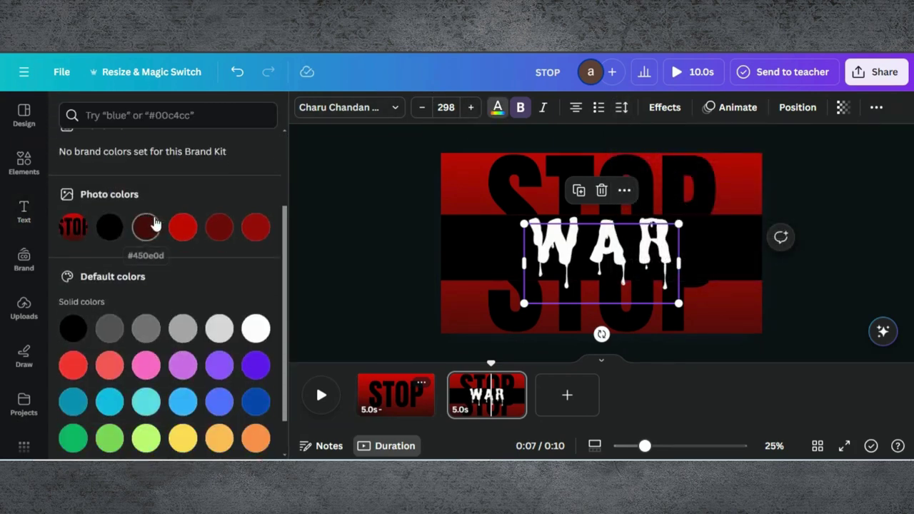
{"action": "left_click", "coordinate": [176, 232]}
{"action": "left_click", "coordinate": [348, 240]}
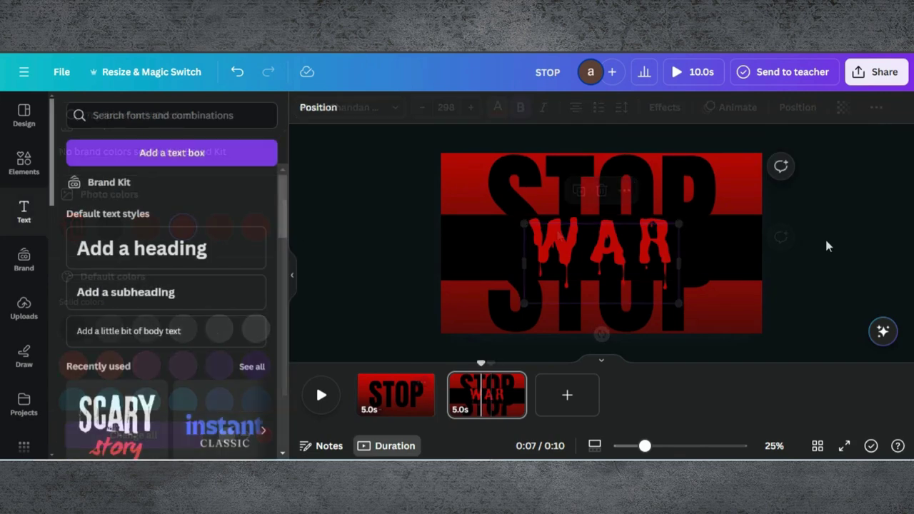
Group the WAR heading with the black band and paste a copy of the group onto the first page.
{"action": "left_click_drag", "start_coordinate": [825, 236], "coordinate": [648, 248]}
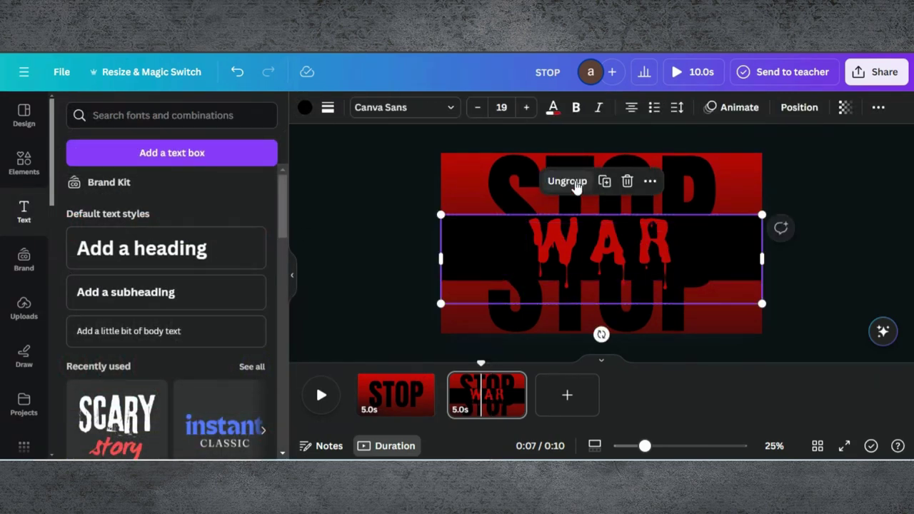
{"action": "left_click", "coordinate": [567, 181]}
{"action": "left_click", "coordinate": [649, 182]}
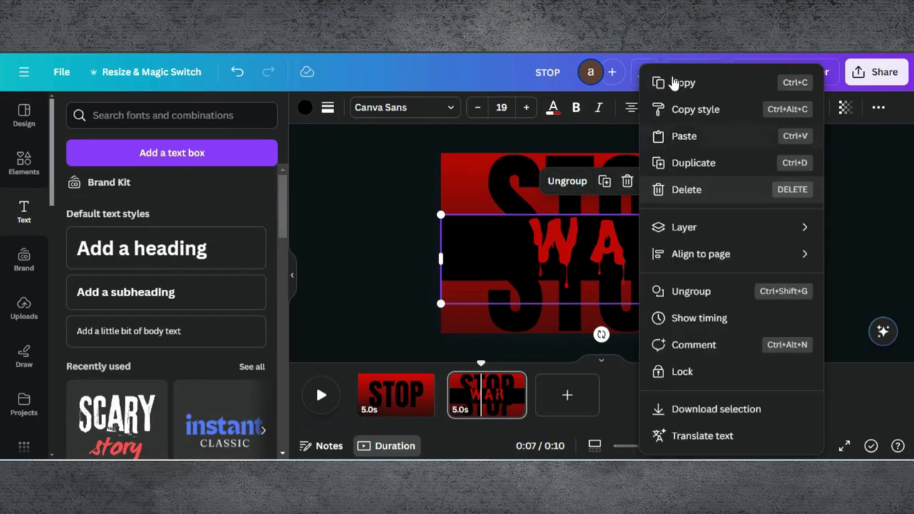
{"action": "key", "text": "Escape"}
{"action": "left_click", "coordinate": [384, 394]}
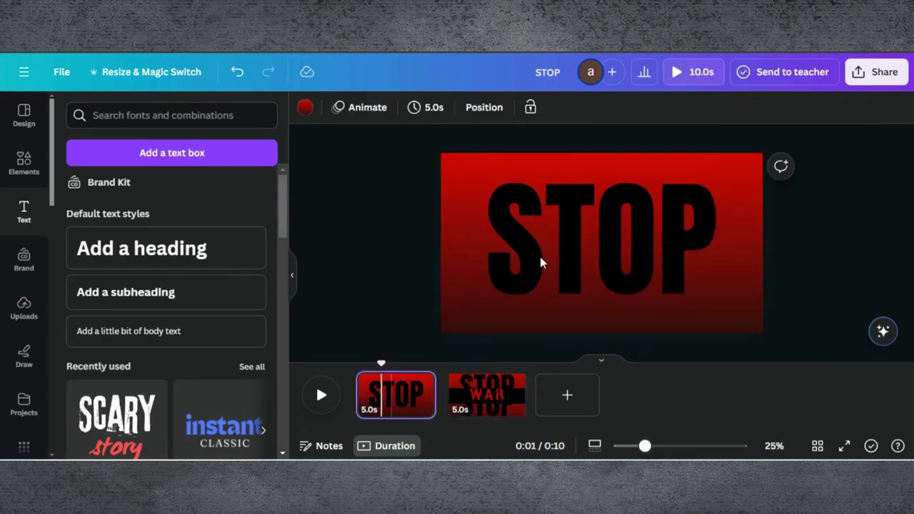
{"action": "left_click", "coordinate": [561, 244]}
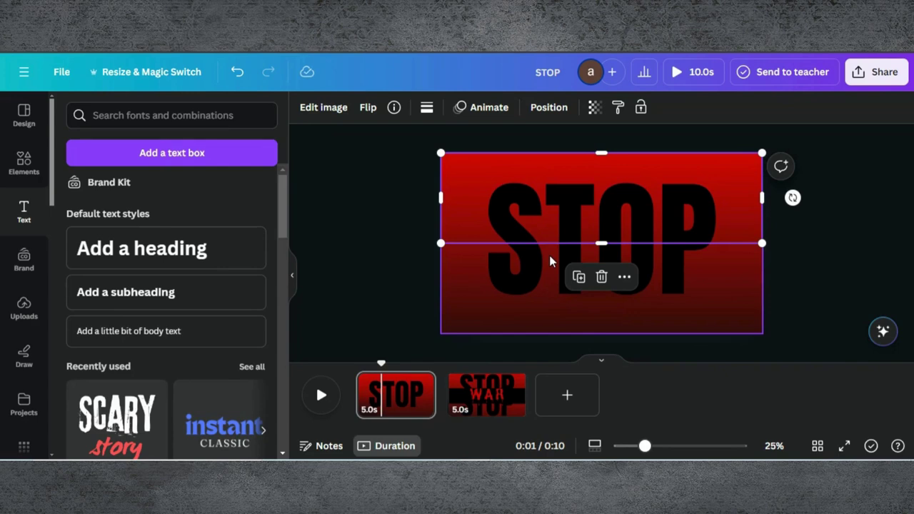
{"action": "key", "text": "ctrl+v"}
Send the pasted WAR group backward one layer, behind the upper STOP half on the first page.
{"action": "right_click", "coordinate": [552, 247]}
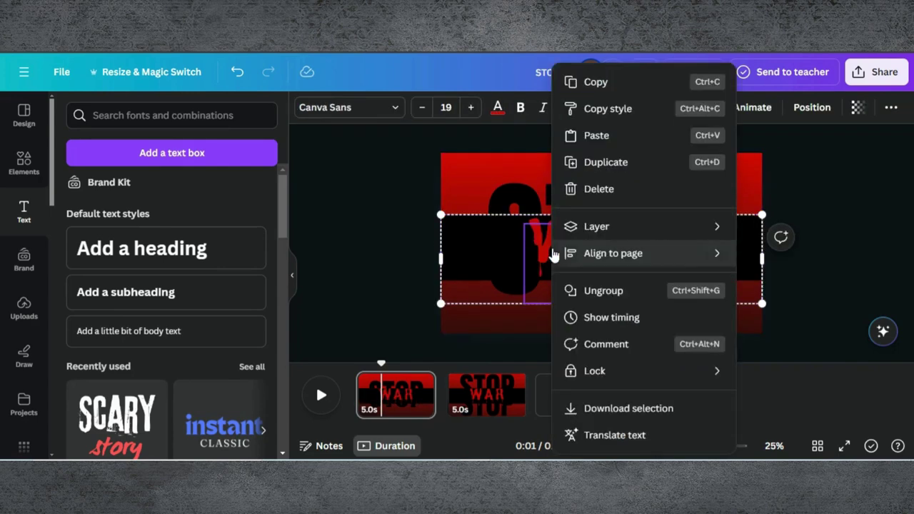
{"action": "mouse_move", "coordinate": [679, 233]}
{"action": "left_click", "coordinate": [782, 281]}
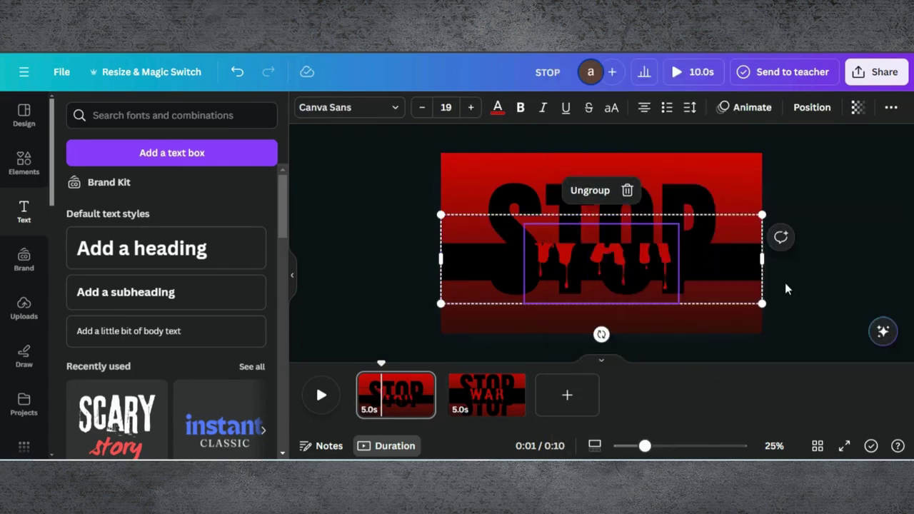
Send the WAR group on the first page backward one more layer, behind the lower STOP half.
{"action": "right_click", "coordinate": [691, 267]}
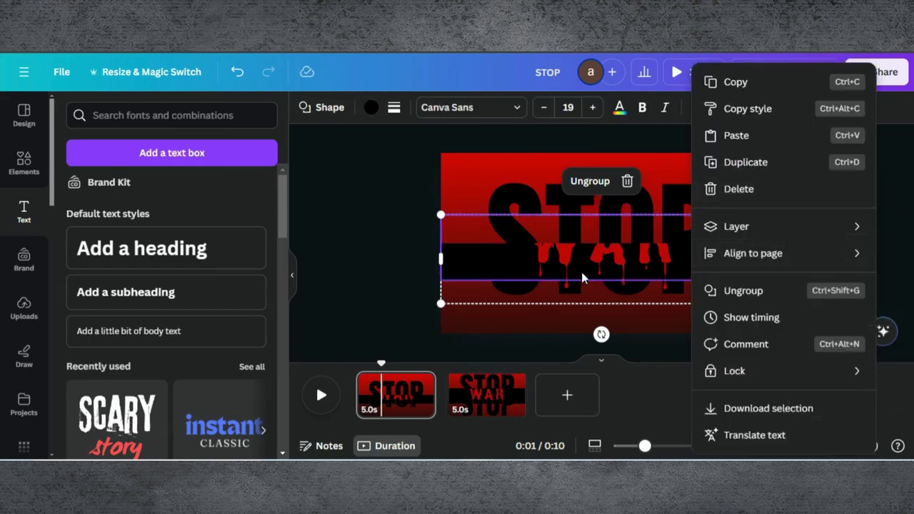
{"action": "mouse_move", "coordinate": [737, 227]}
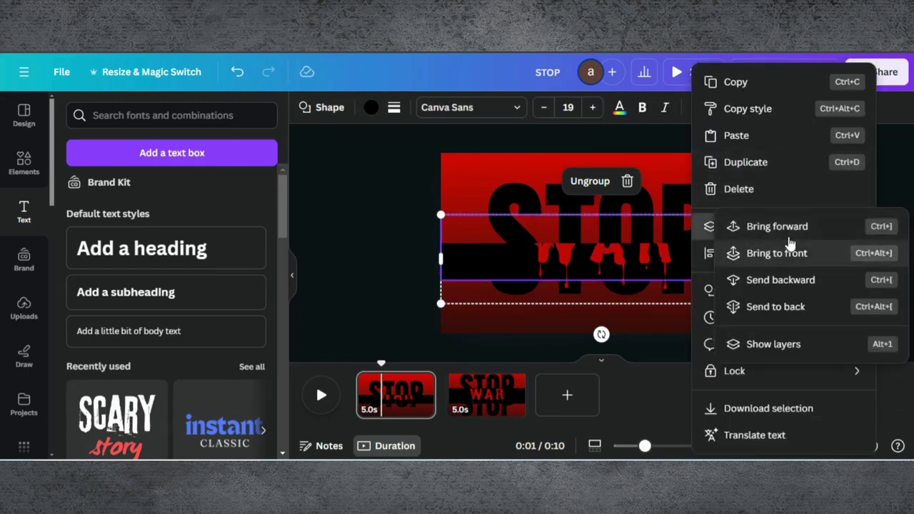
{"action": "left_click", "coordinate": [767, 282]}
Reorder the second page's layers so the WAR group sits beneath both STOP halves and above the background.
{"action": "left_click", "coordinate": [703, 265]}
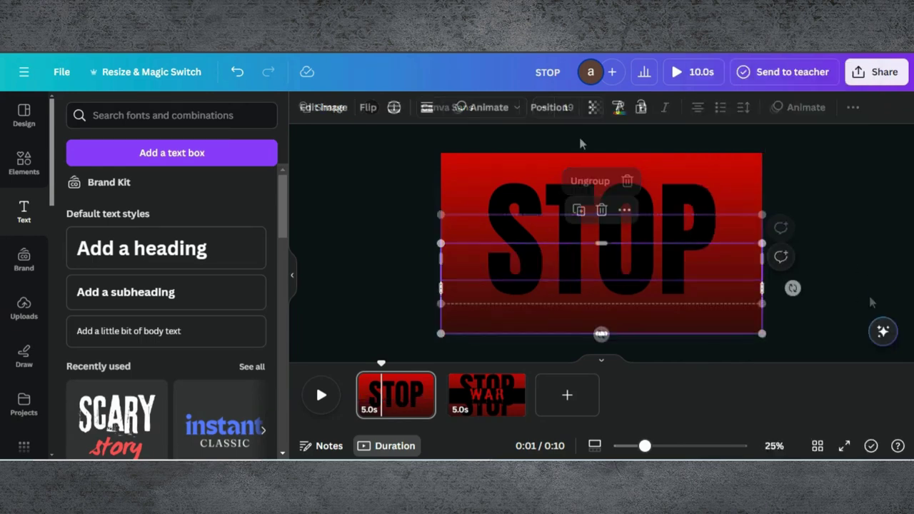
{"action": "left_click", "coordinate": [548, 107]}
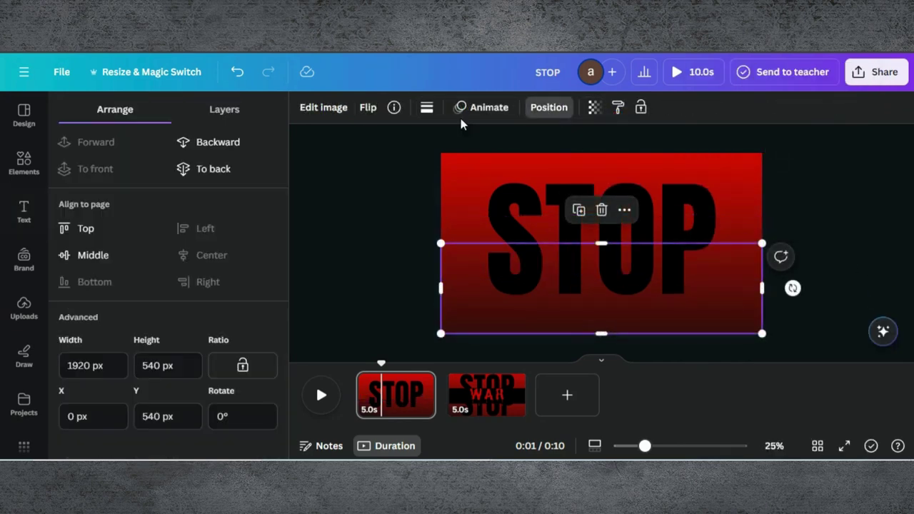
{"action": "left_click", "coordinate": [229, 110]}
{"action": "left_click", "coordinate": [484, 396]}
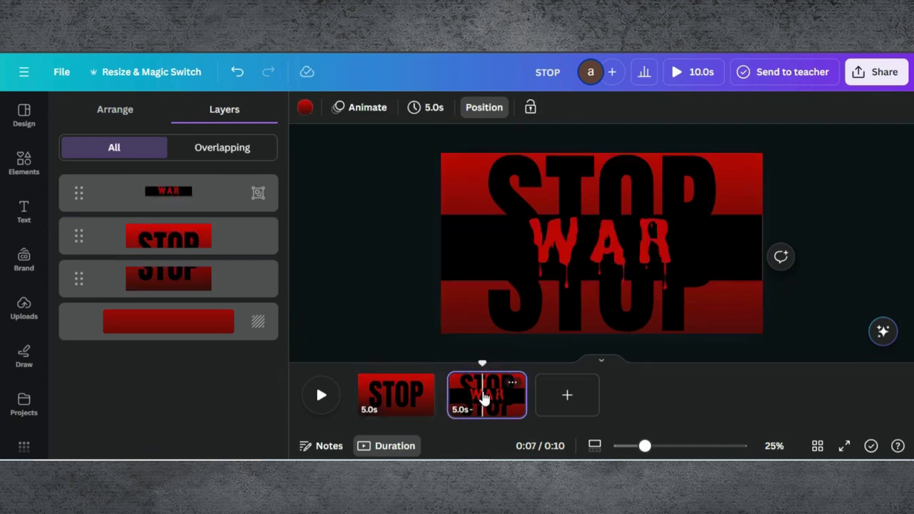
{"action": "left_click_drag", "start_coordinate": [193, 200], "coordinate": [189, 295]}
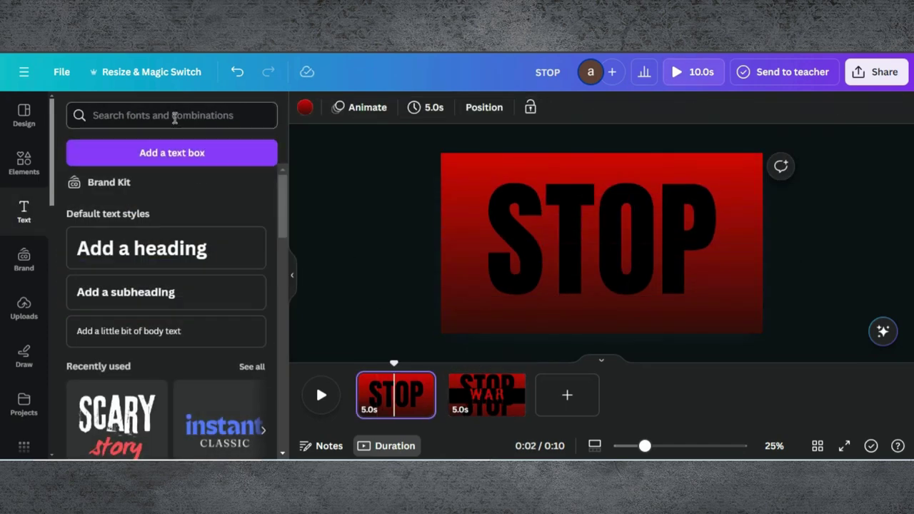
Search the graphics elements for "splatter" and add the rectangular white scratched grunge texture to the first page.
{"action": "left_click", "coordinate": [23, 163]}
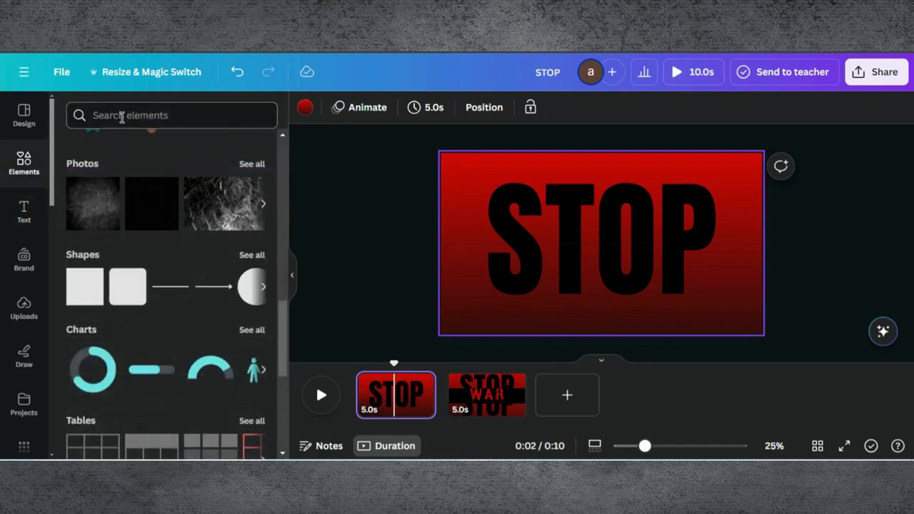
{"action": "left_click", "coordinate": [123, 114]}
{"action": "type", "text": "splatter"}
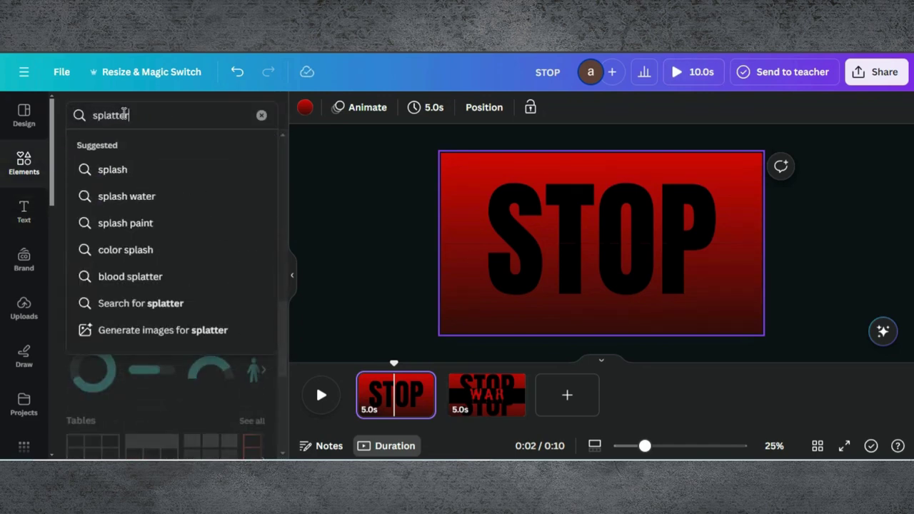
{"action": "key", "text": "Return"}
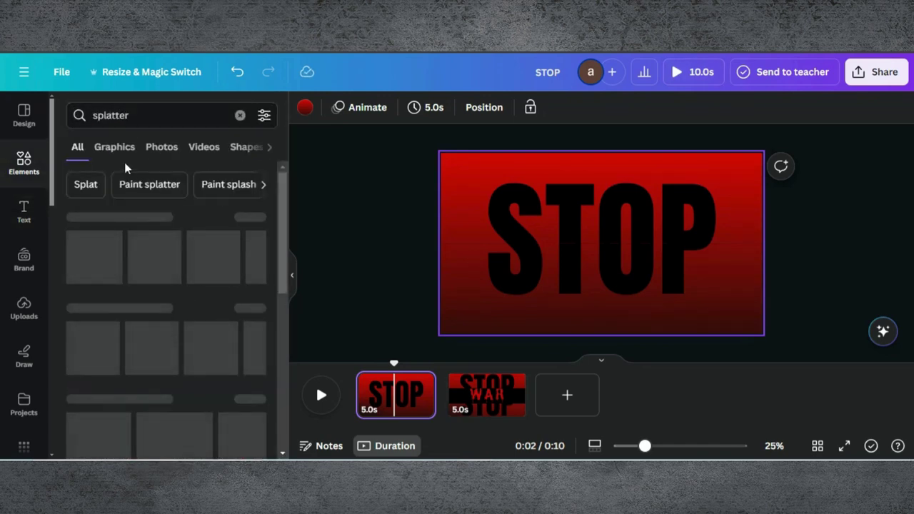
{"action": "left_click", "coordinate": [122, 157]}
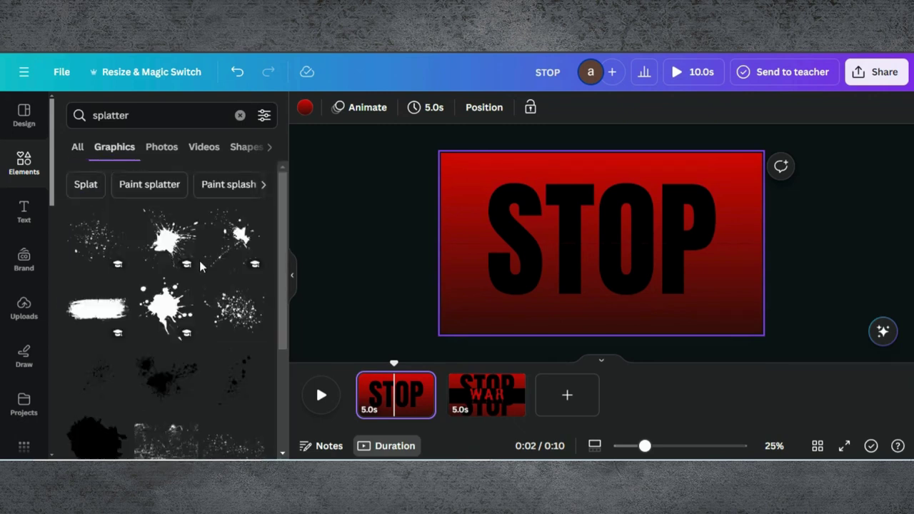
{"action": "scroll", "coordinate": [204, 291], "scroll_direction": "down", "scroll_amount": 2}
{"action": "scroll", "coordinate": [203, 292], "scroll_direction": "down", "scroll_amount": 2}
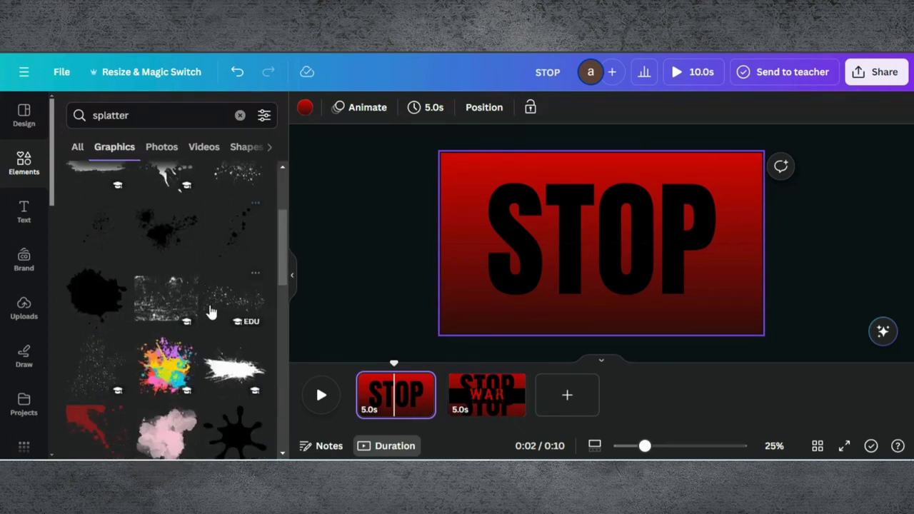
{"action": "left_click", "coordinate": [177, 306]}
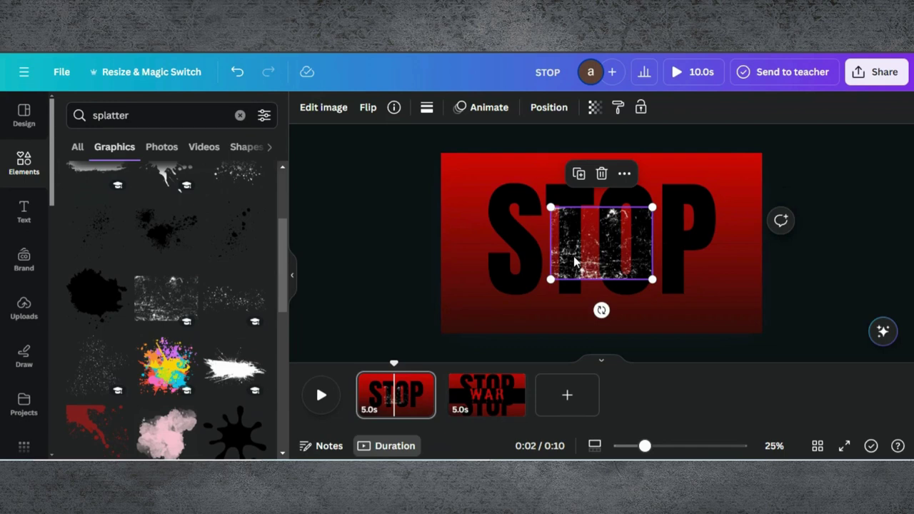
Align the grunge texture with the page's upper-left corner, color it black and enlarge it to cover the first page.
{"action": "left_click_drag", "start_coordinate": [574, 262], "coordinate": [465, 208]}
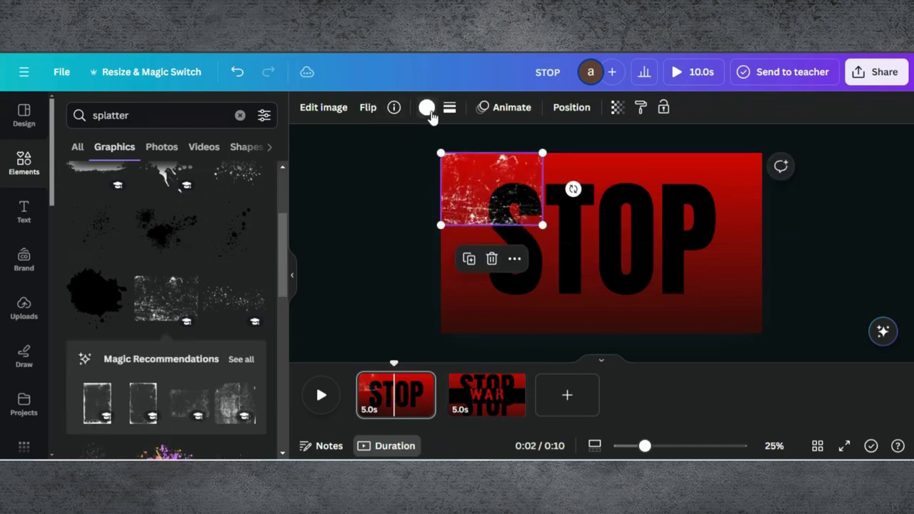
{"action": "left_click", "coordinate": [427, 109]}
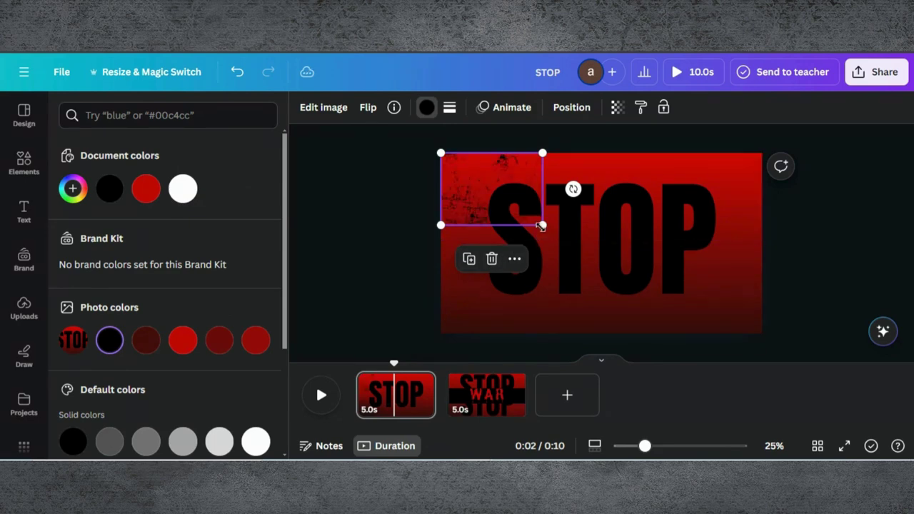
{"action": "left_click_drag", "start_coordinate": [543, 226], "coordinate": [856, 254]}
Copy the black grunge texture onto the second page as the top layer, above both STOP halves.
{"action": "right_click", "coordinate": [775, 289]}
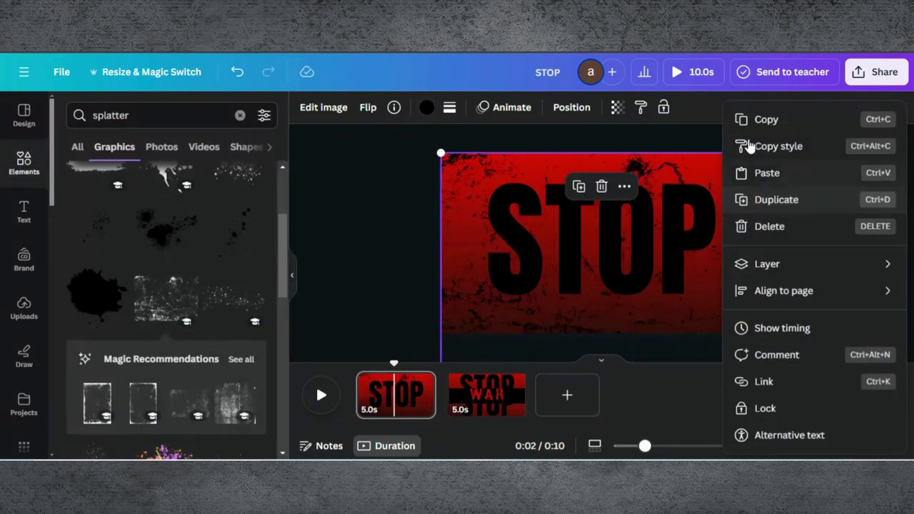
{"action": "left_click", "coordinate": [757, 122]}
{"action": "left_click", "coordinate": [493, 400]}
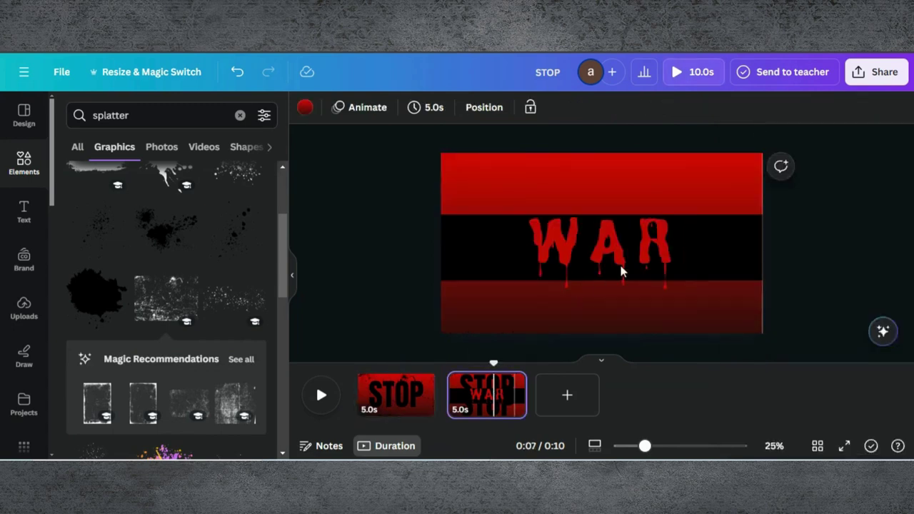
{"action": "key", "text": "ctrl+v"}
{"action": "left_click", "coordinate": [730, 189]}
{"action": "right_click", "coordinate": [730, 187]}
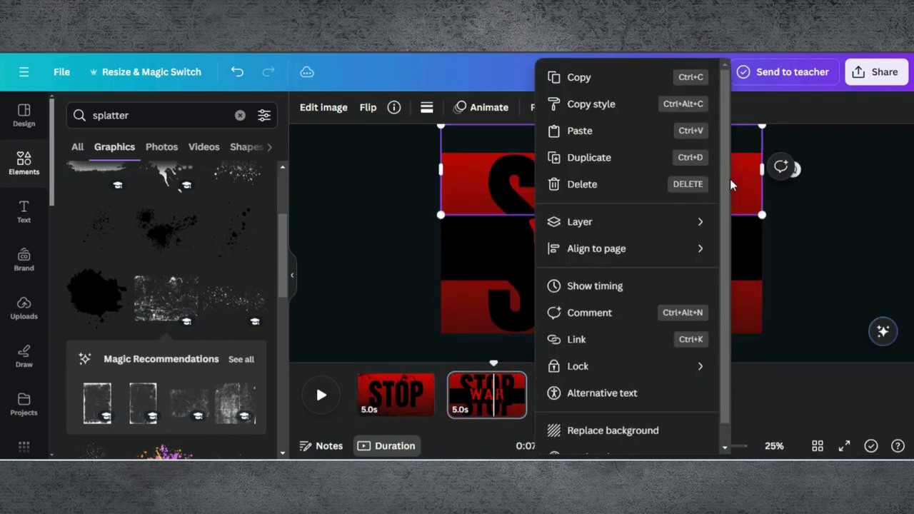
{"action": "left_click", "coordinate": [813, 246]}
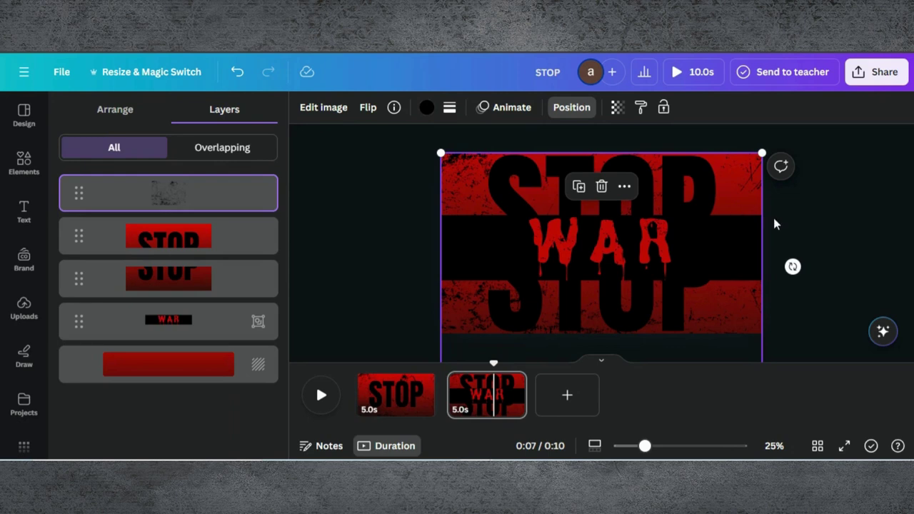
Tilt both STOP halves and the WAR group together slightly clockwise on the first page, leaving out the grunge texture.
{"action": "left_click", "coordinate": [380, 401]}
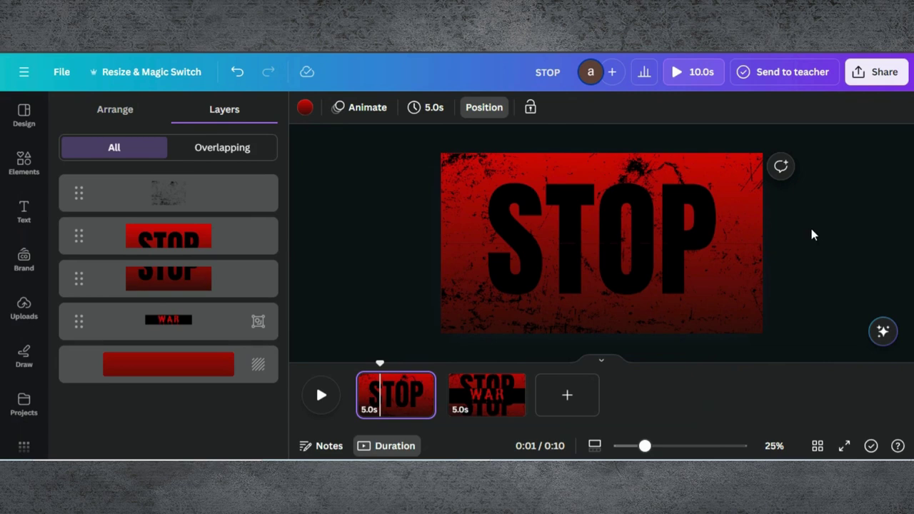
{"action": "left_click_drag", "start_coordinate": [819, 227], "coordinate": [679, 244]}
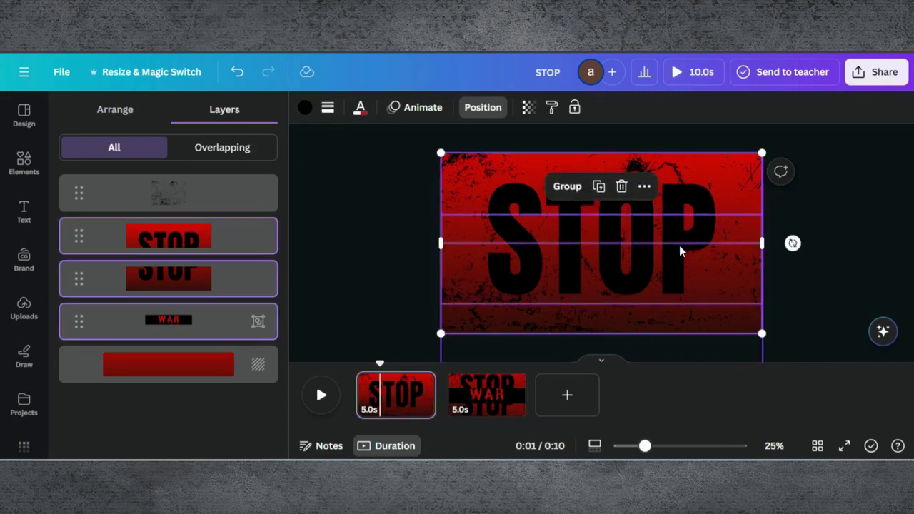
{"action": "left_click_drag", "start_coordinate": [791, 243], "coordinate": [797, 272]}
{"action": "left_click", "coordinate": [831, 247]}
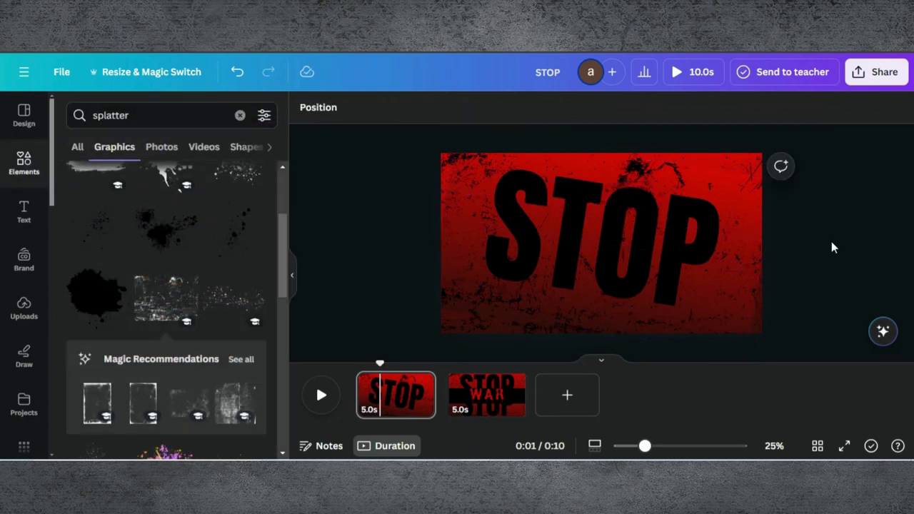
Shorten the first and second pages to 2.2 seconds each.
{"action": "left_click_drag", "start_coordinate": [430, 394], "coordinate": [393, 386]}
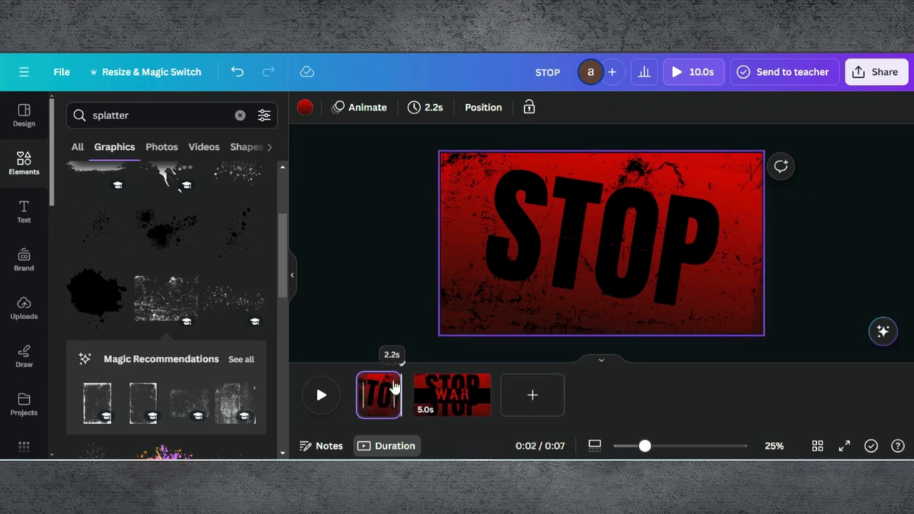
{"action": "left_click_drag", "start_coordinate": [473, 384], "coordinate": [443, 379]}
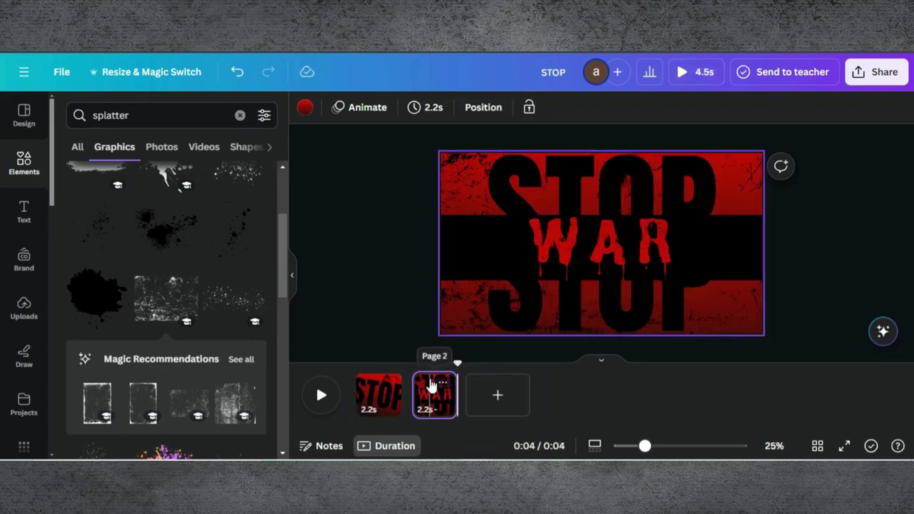
Add a Match & Move transition between the two pages and set its duration to 1.1 seconds.
{"action": "left_click", "coordinate": [409, 408]}
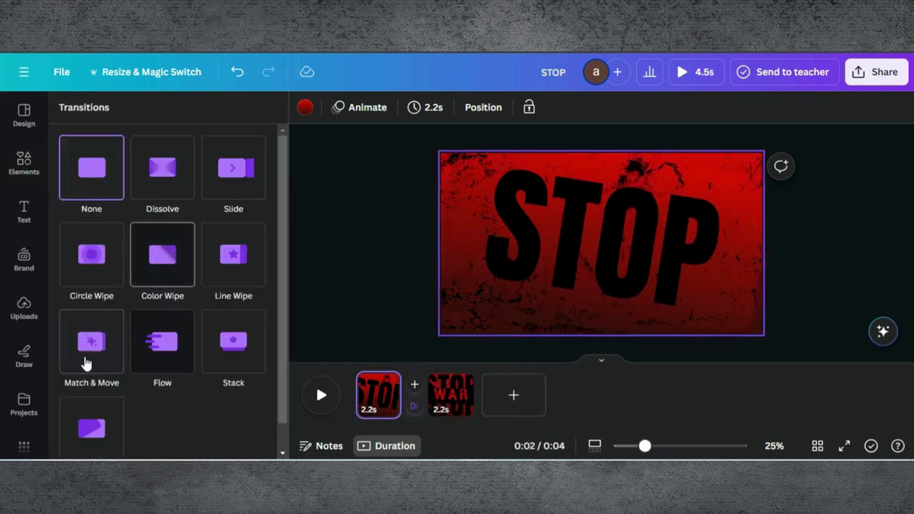
{"action": "left_click", "coordinate": [93, 346]}
{"action": "left_click_drag", "start_coordinate": [125, 377], "coordinate": [251, 379]}
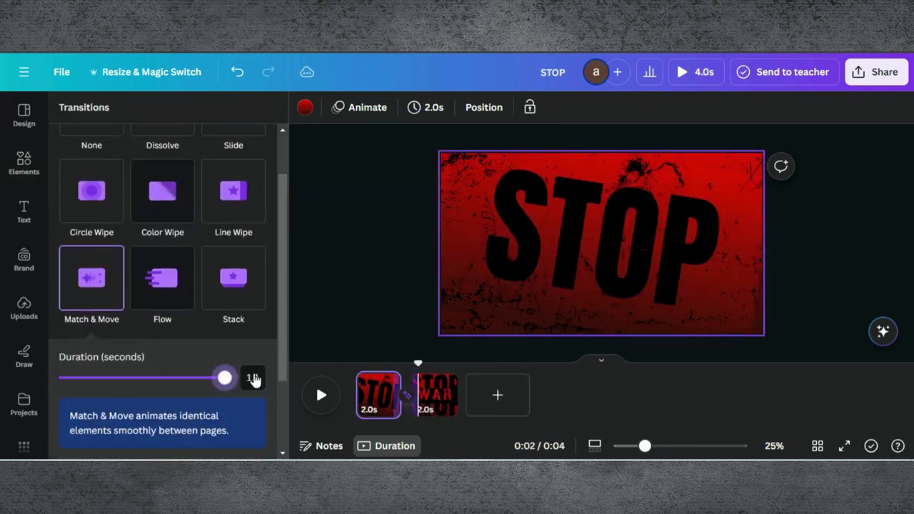
{"action": "scroll", "coordinate": [168, 428], "scroll_direction": "down", "scroll_amount": 2}
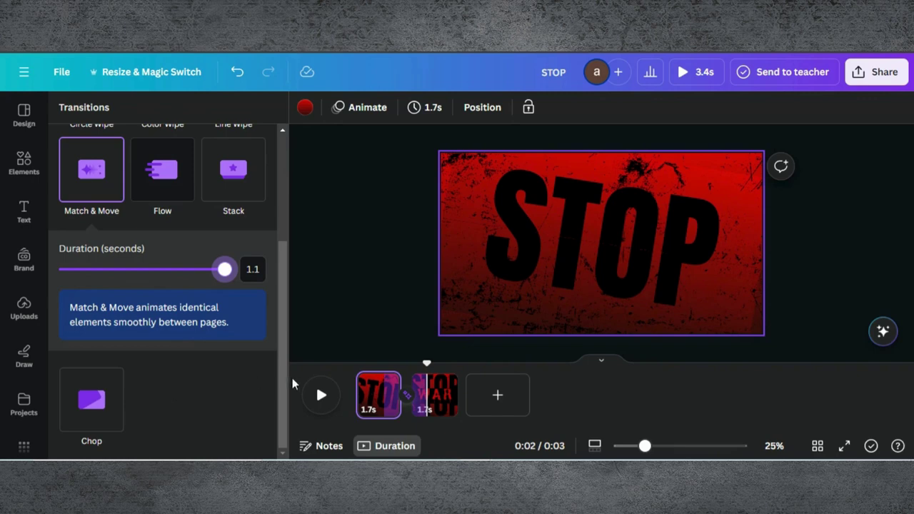